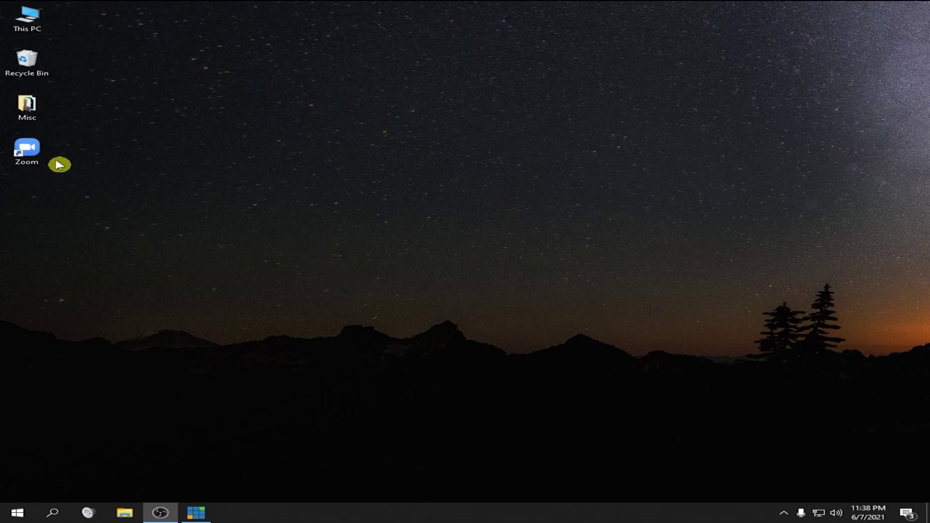
Step: Open the Zoom shortcut's properties and go to its file location, C:\Program Files (x86)\Zoom\bin
right_click(30, 150)
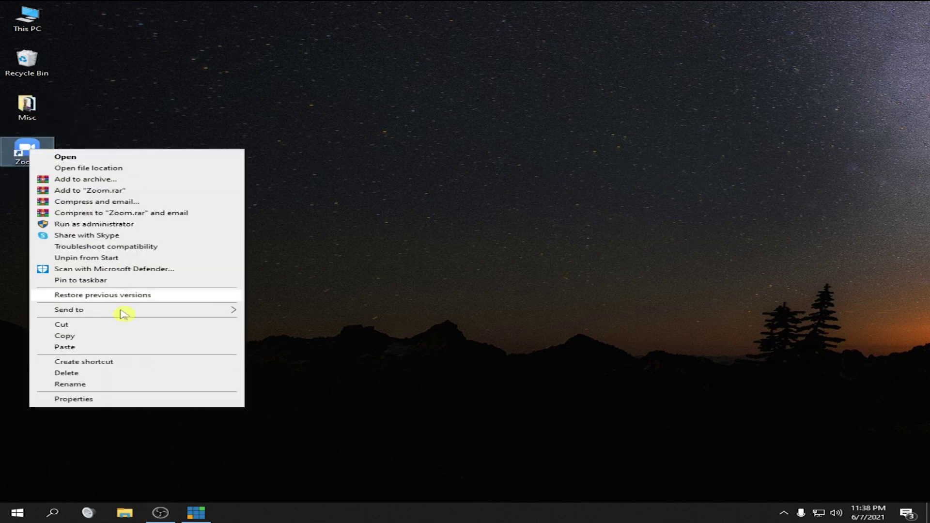
left_click(124, 399)
left_click_drag(189, 158, 415, 85)
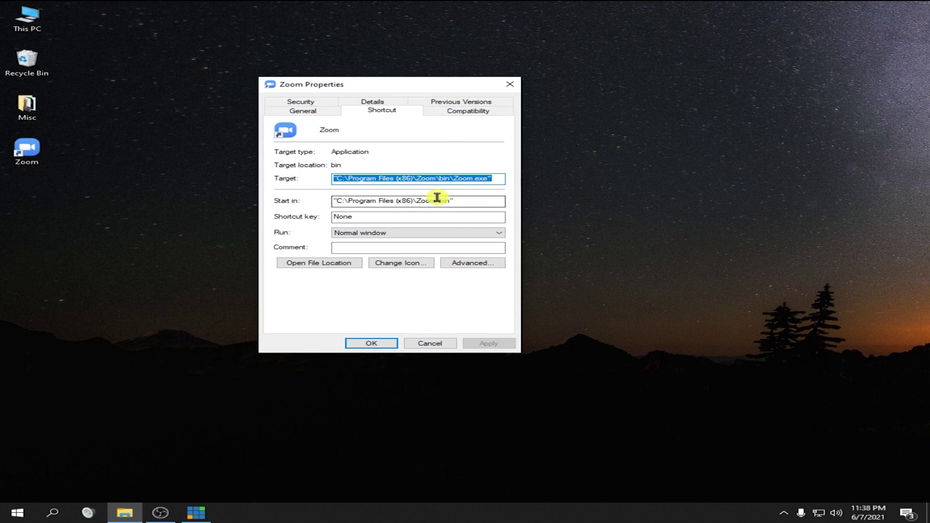
left_click(326, 265)
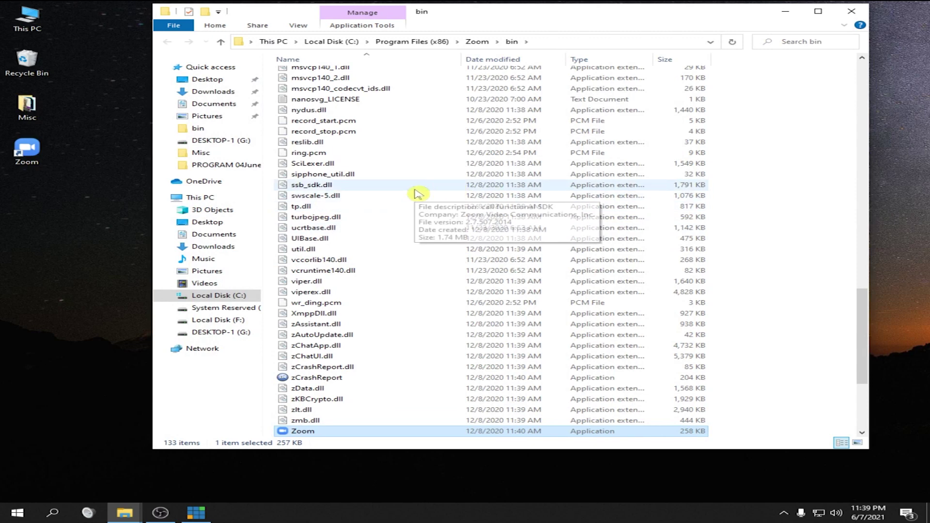
Step: Copy Zoom.exe and paste a first duplicate, Zoom - Copy, into the bin folder with administrator permission
scroll(417, 189, "down", 5)
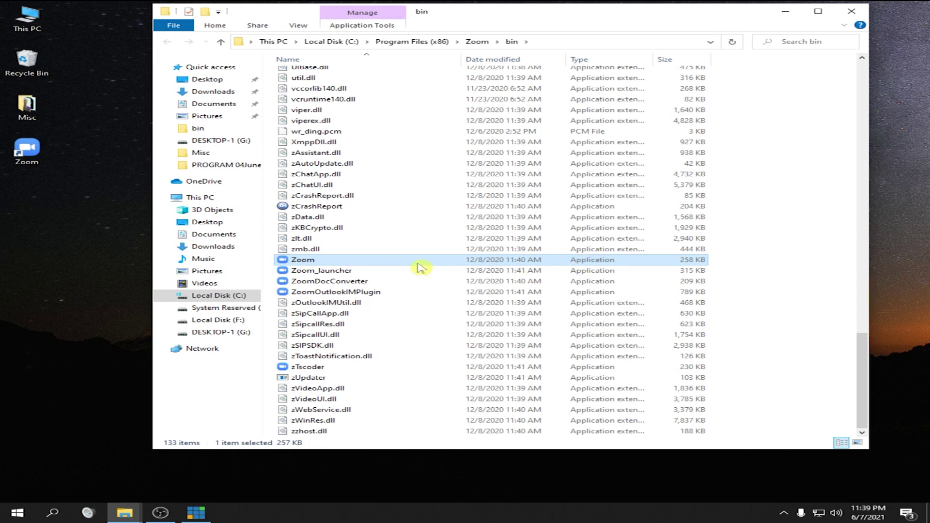
right_click(310, 264)
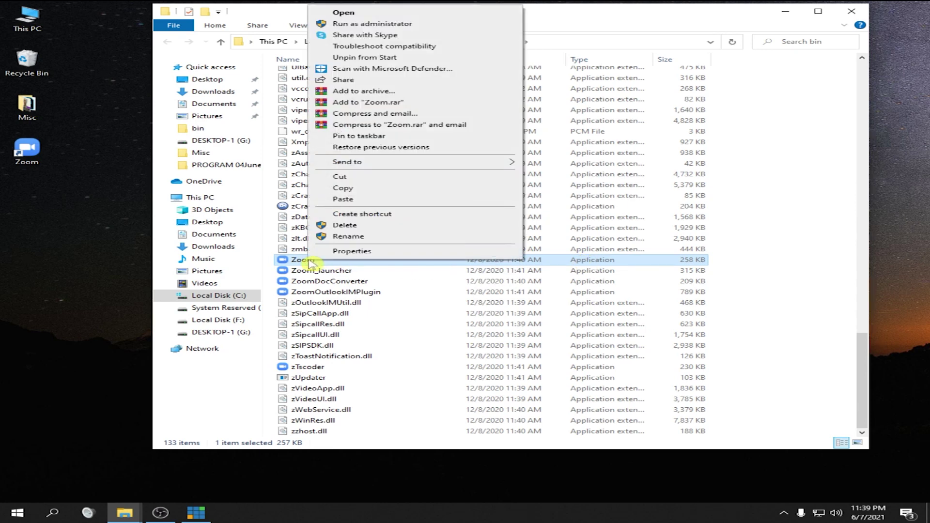
left_click(379, 192)
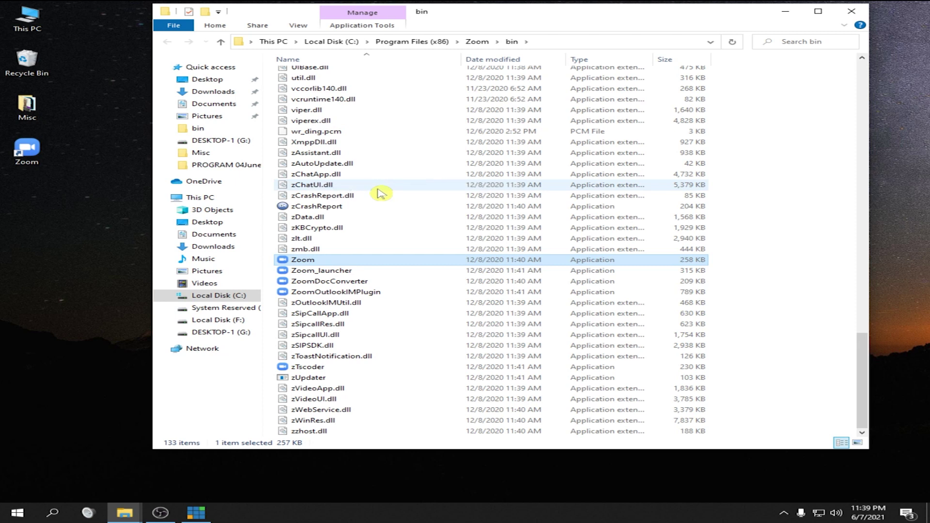
right_click(421, 189)
left_click(473, 256)
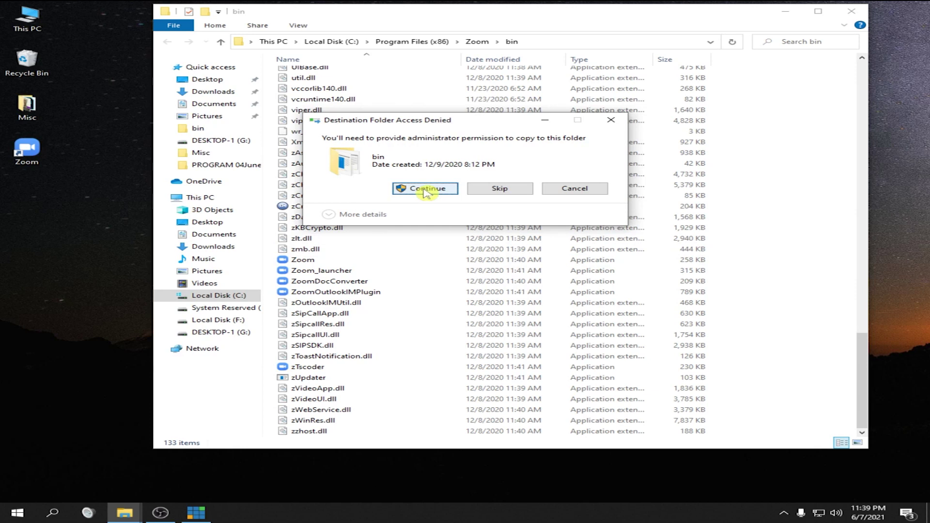
left_click(426, 190)
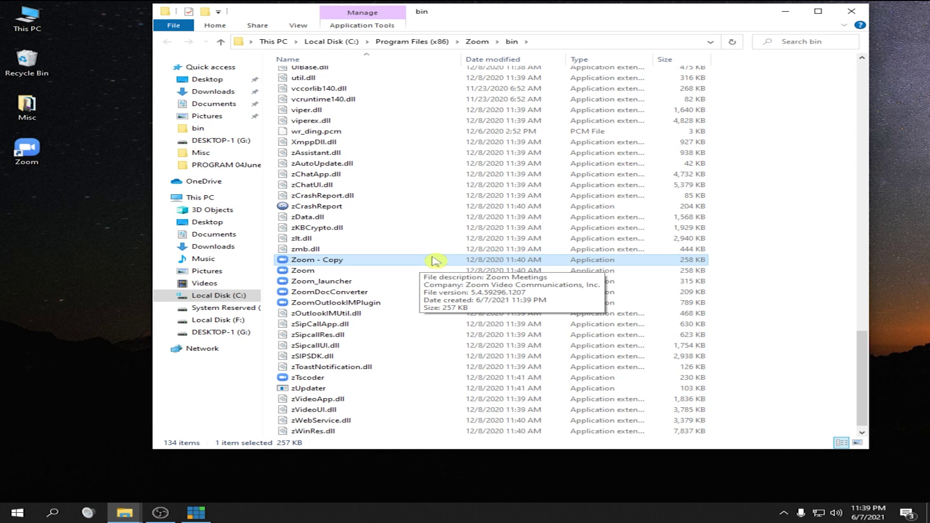
Step: Paste two more duplicates, Zoom - Copy (2) and Zoom - Copy (3), with administrator permission
right_click(421, 203)
left_click(454, 276)
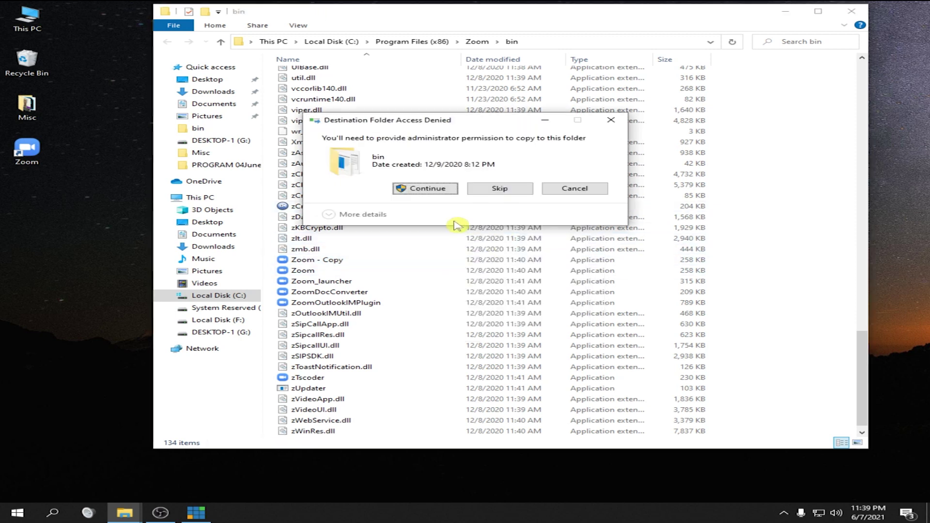
left_click(432, 191)
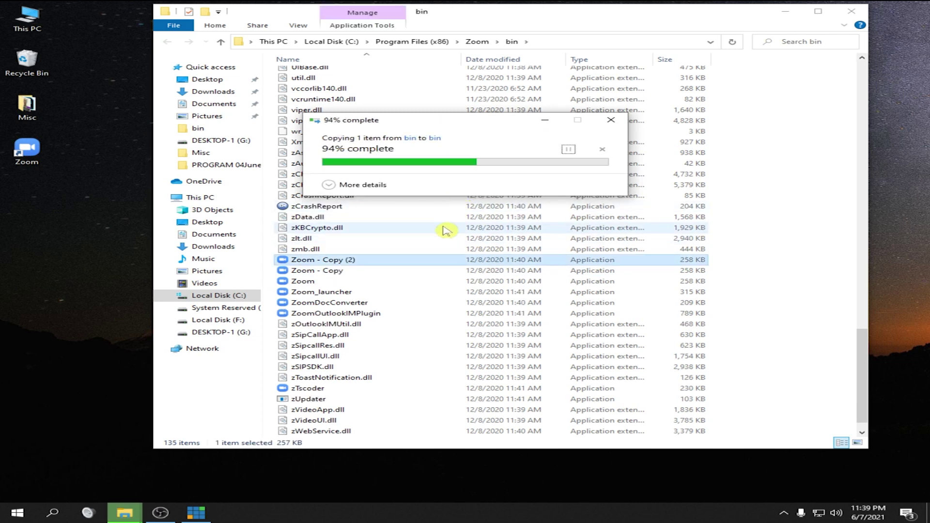
right_click(429, 225)
left_click(477, 293)
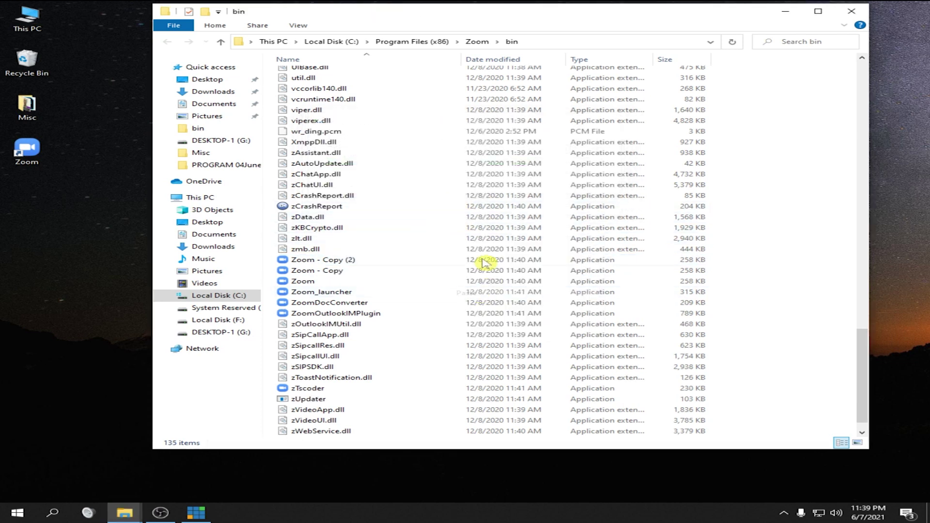
left_click(425, 188)
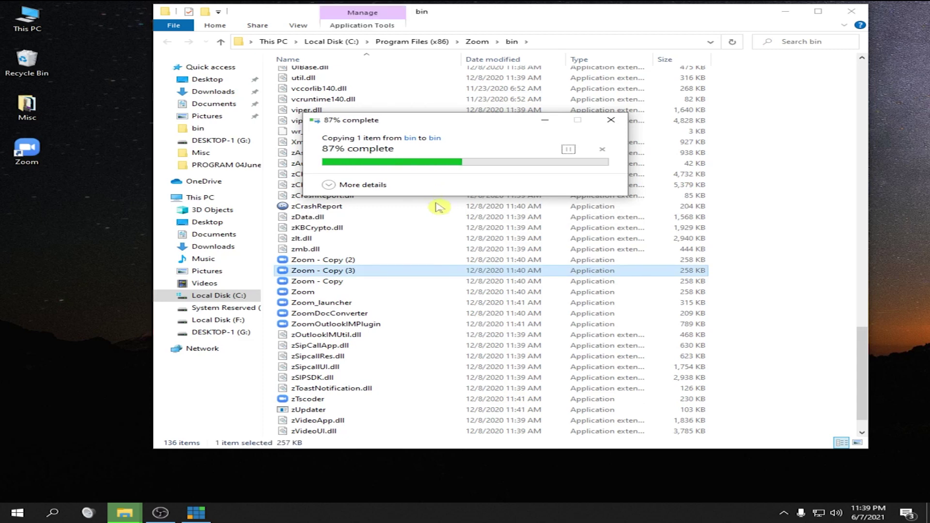
left_click(416, 345)
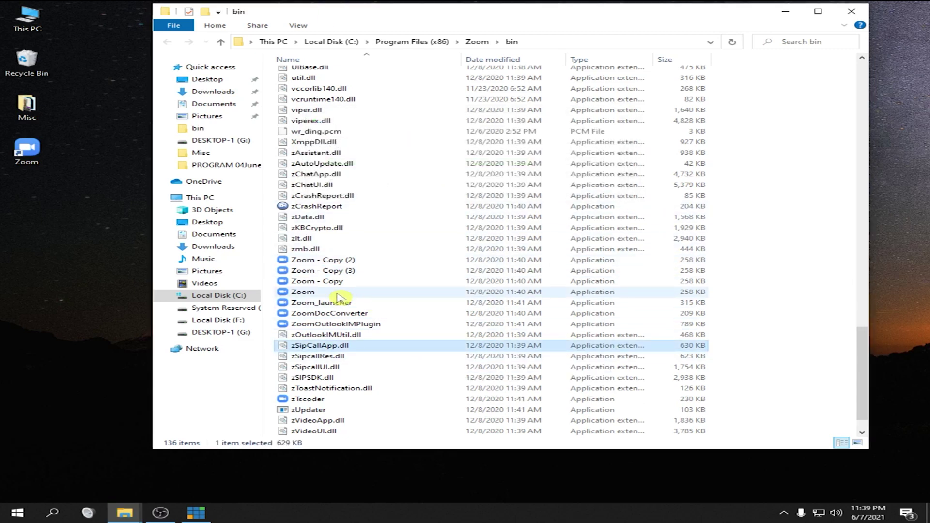
left_click(312, 293)
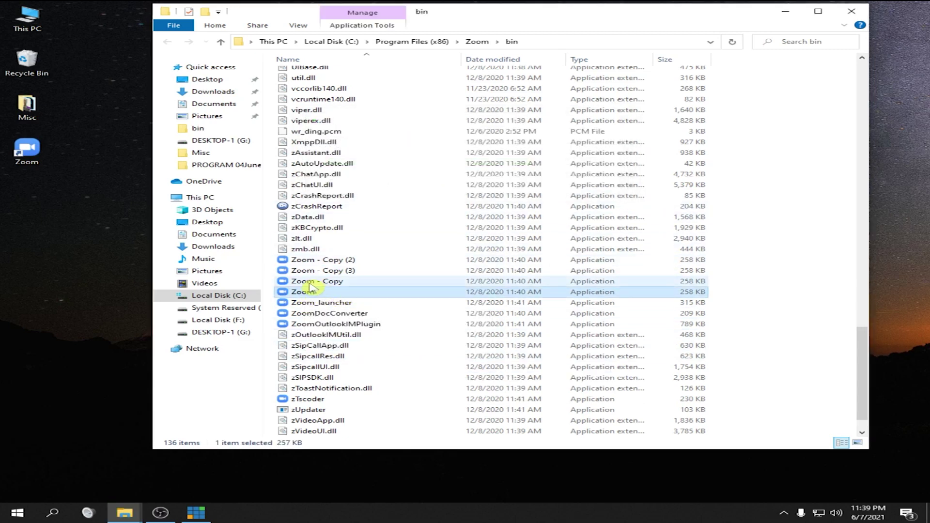
left_click(329, 281)
Step: Rename Zoom - Copy to Zoom1 with administrator permission
left_click(308, 260, "shift")
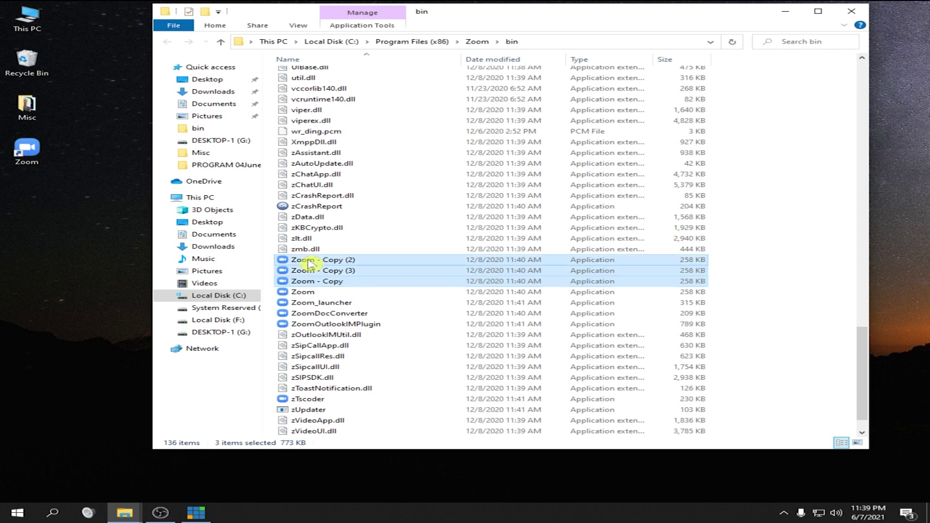
left_click(306, 292)
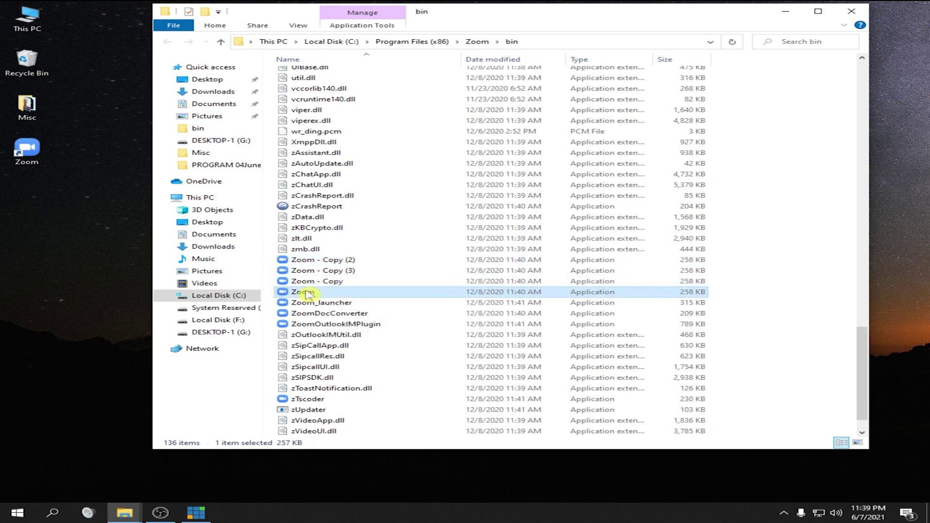
left_click(315, 283)
left_click(315, 282)
key("Delete")
left_click(327, 304)
left_click(463, 303)
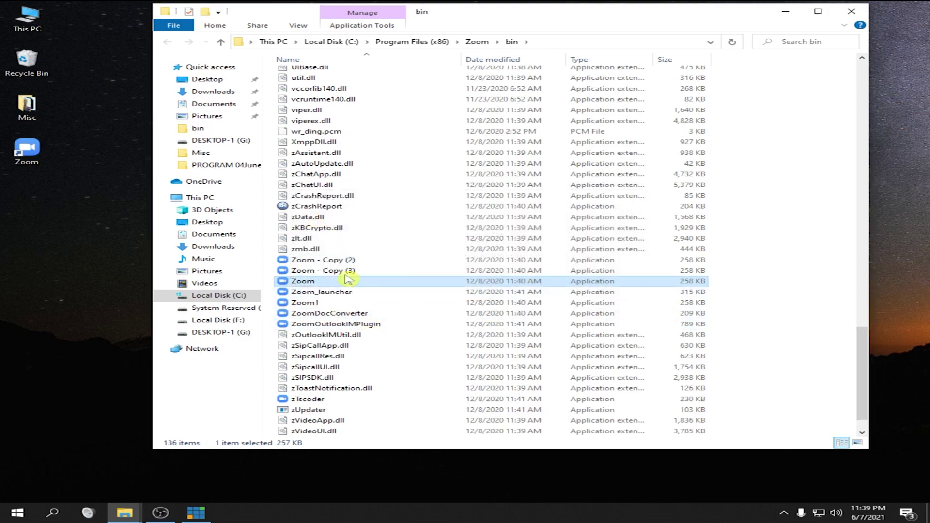
Step: Rename Zoom - Copy (3) to Zoom2 and Zoom - Copy (2) to Zoom3
left_click(311, 274)
left_click(316, 271)
type("Zoom2")
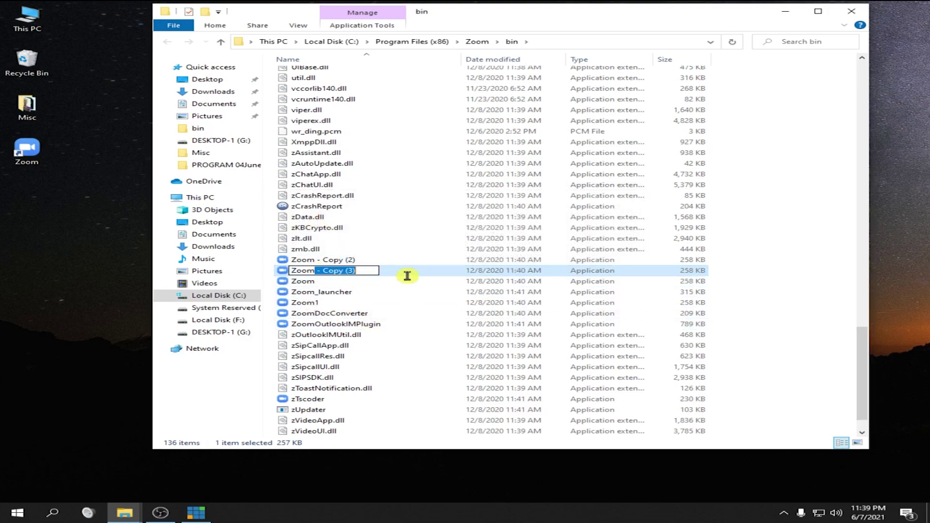
left_click(392, 303)
left_click(439, 297)
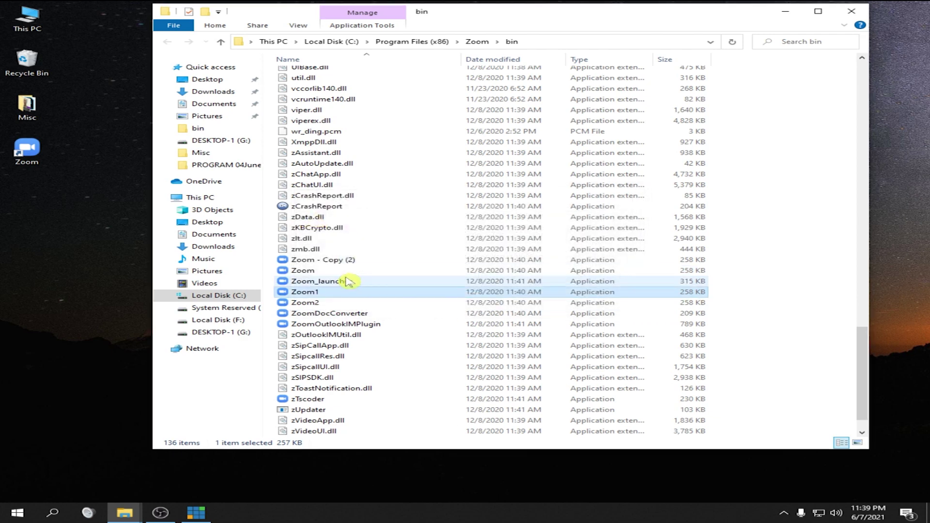
left_click(314, 261)
left_click(313, 260)
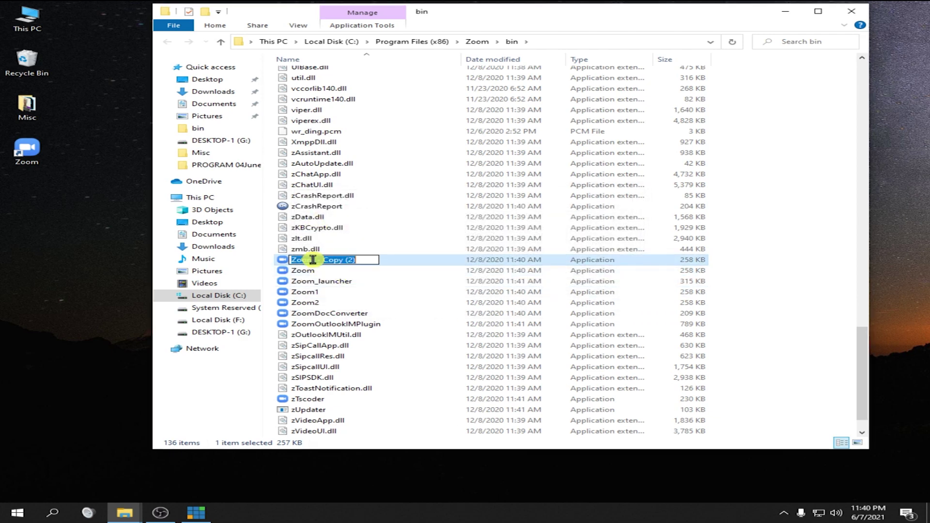
type("Zoom3")
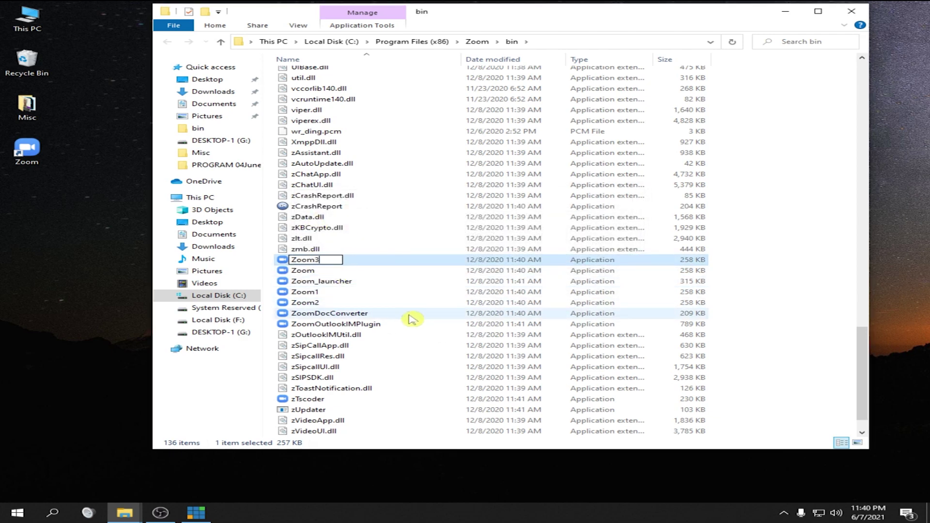
left_click(410, 326)
left_click(426, 297)
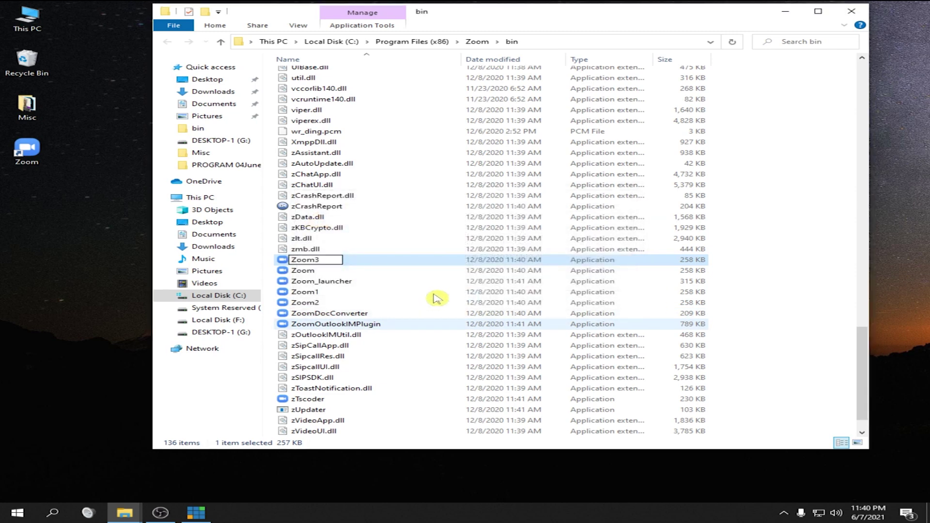
Step: Select the original Zoom application and the Zoom1 copy in the bin folder
left_click(433, 293)
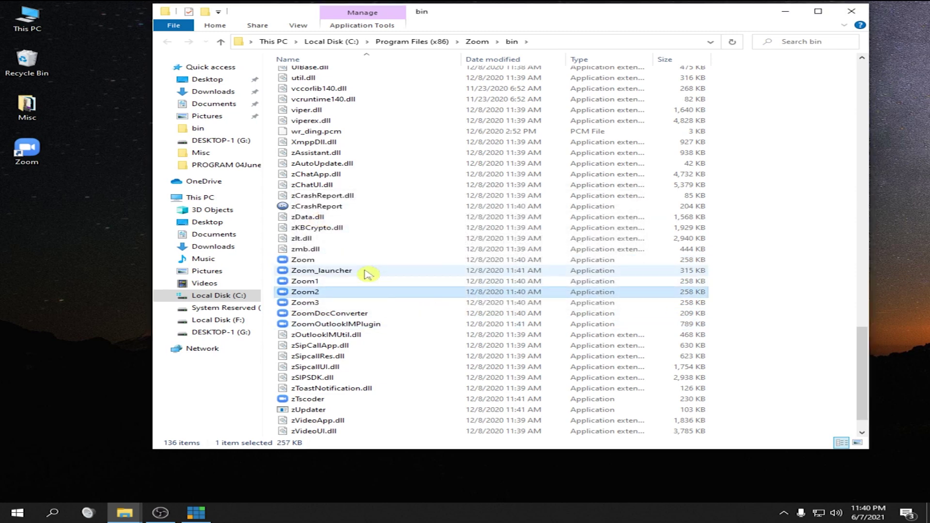
left_click(303, 261)
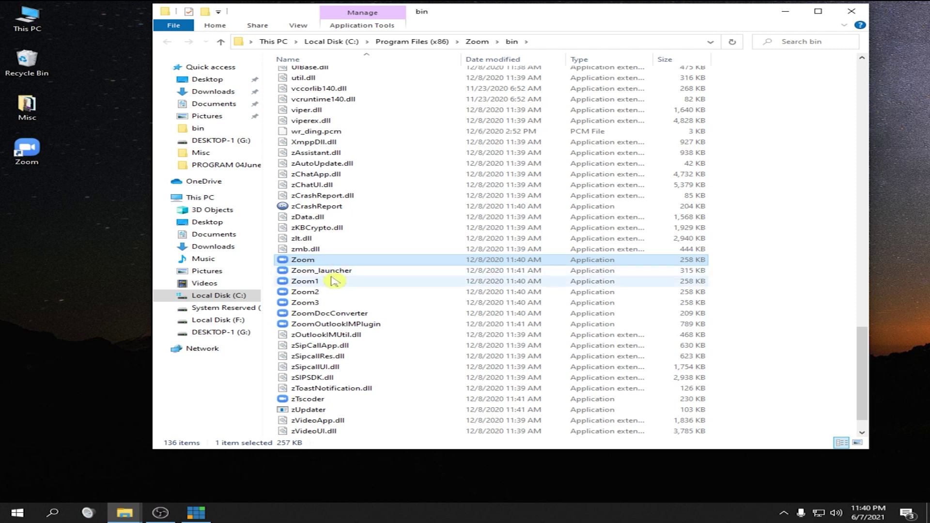
left_click(312, 283, "ctrl")
left_click(435, 347)
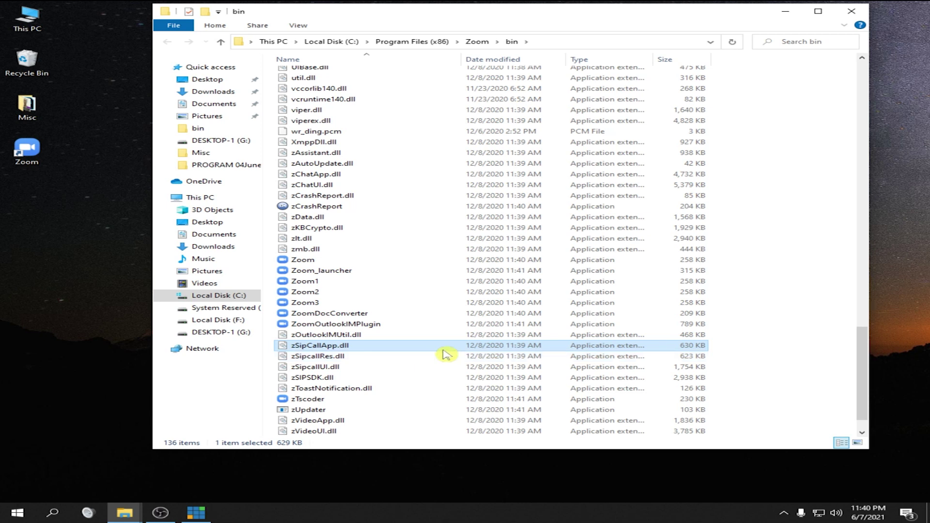
left_click(310, 263)
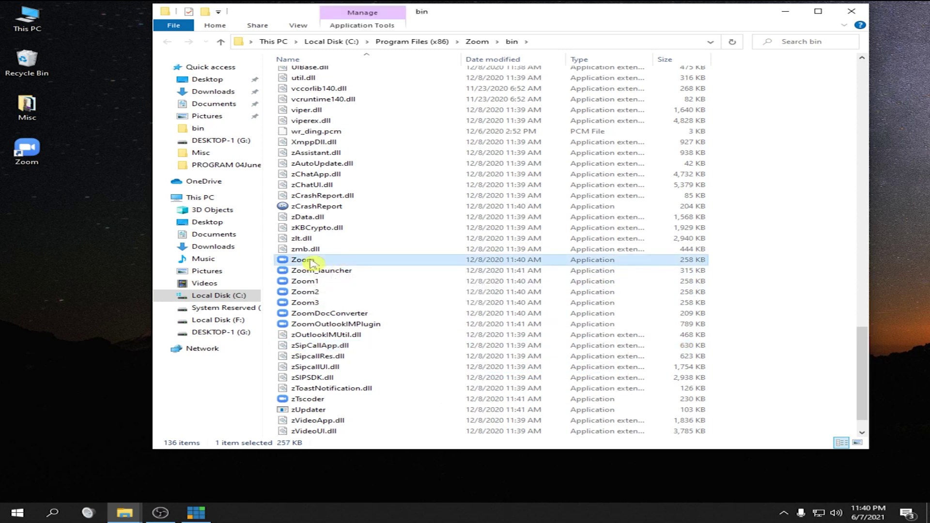
left_click(27, 152)
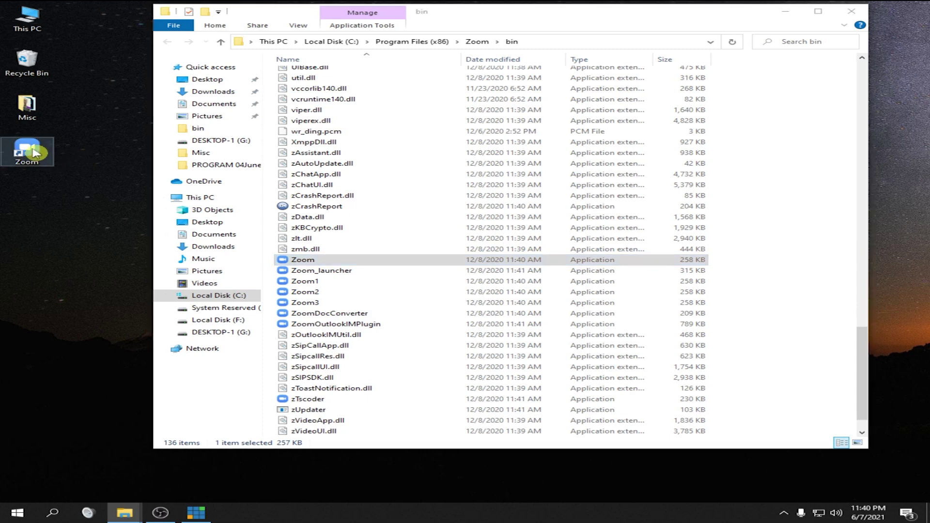
left_click(371, 283)
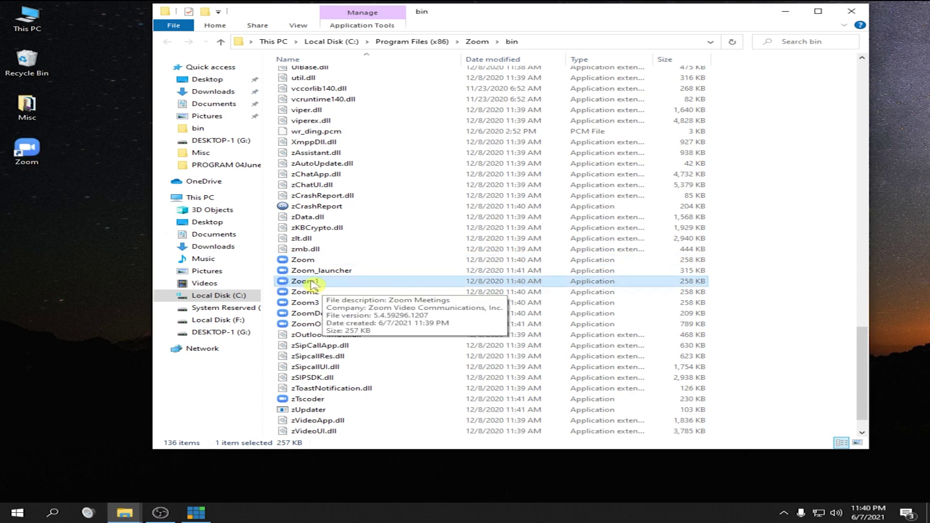
Step: Create desktop shortcuts for Zoom1, Zoom2 and Zoom3
right_click(313, 285)
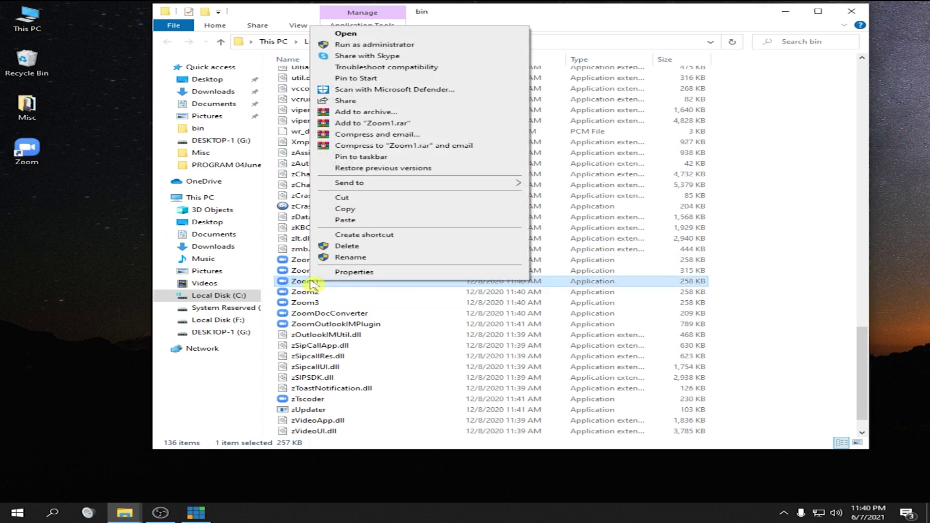
left_click(383, 236)
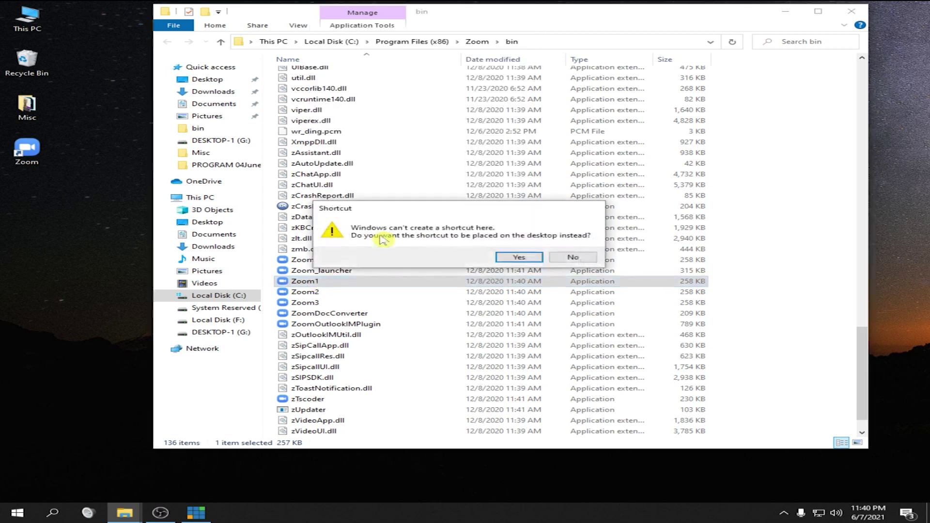
left_click(518, 260)
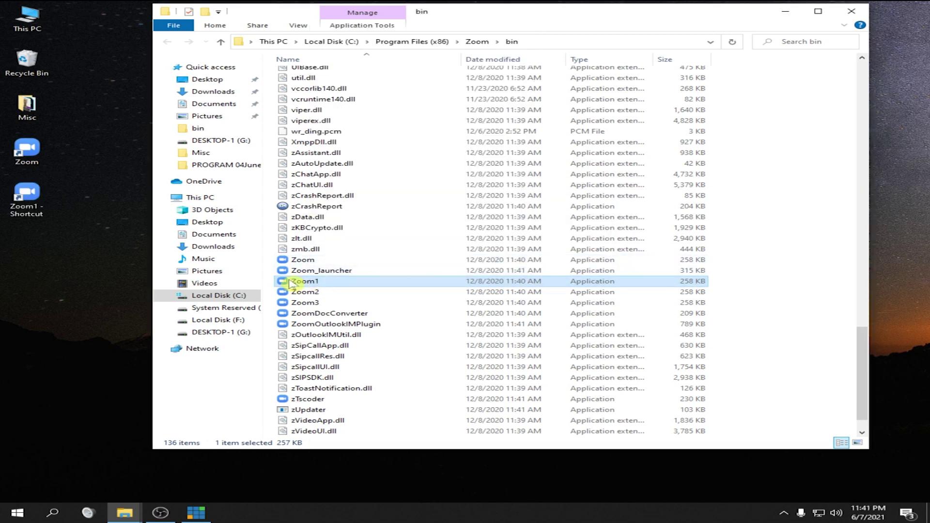
right_click(314, 293)
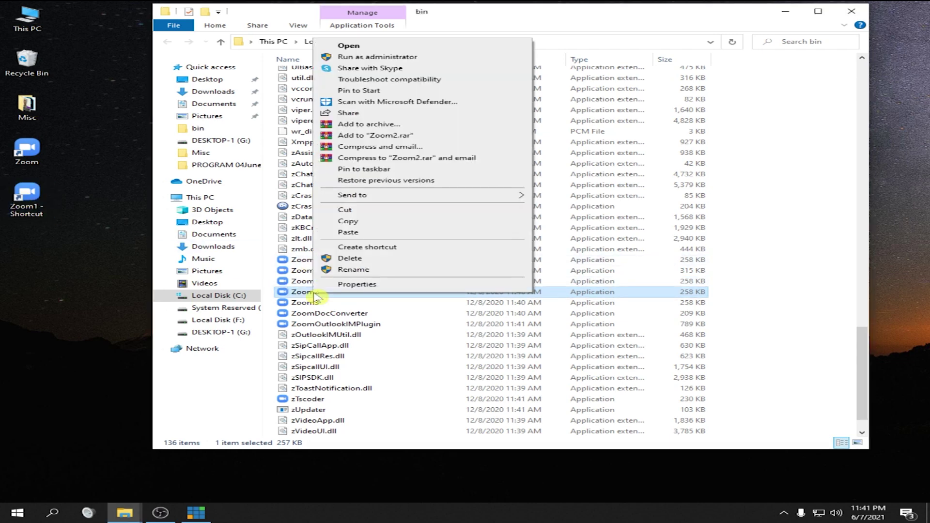
left_click(394, 249)
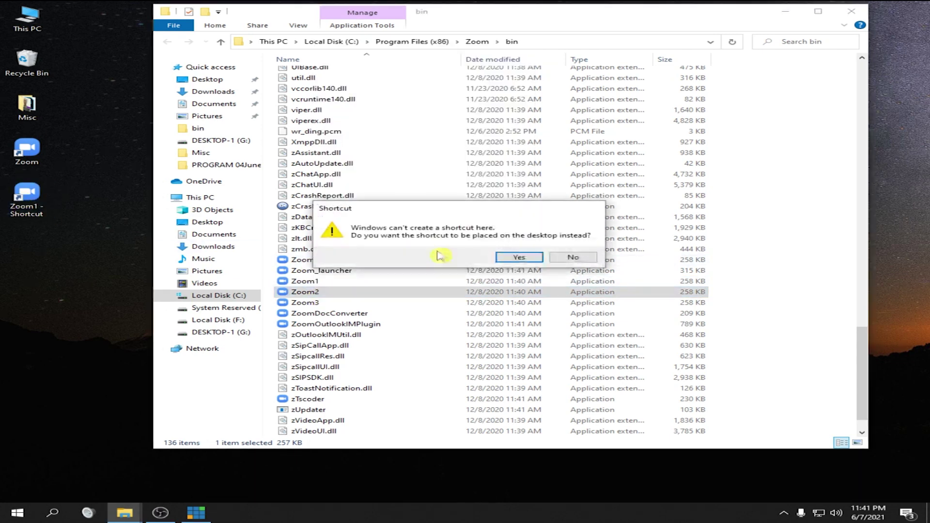
left_click(517, 261)
right_click(318, 302)
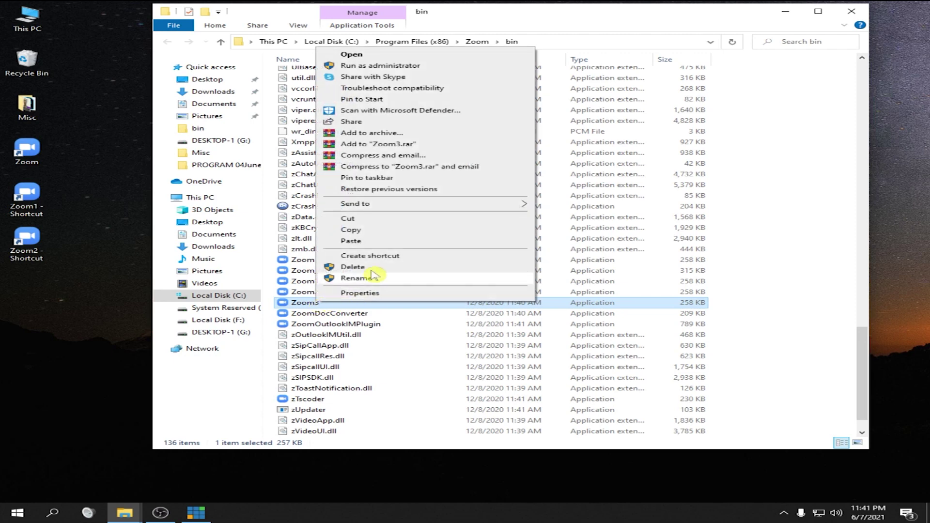
left_click(389, 255)
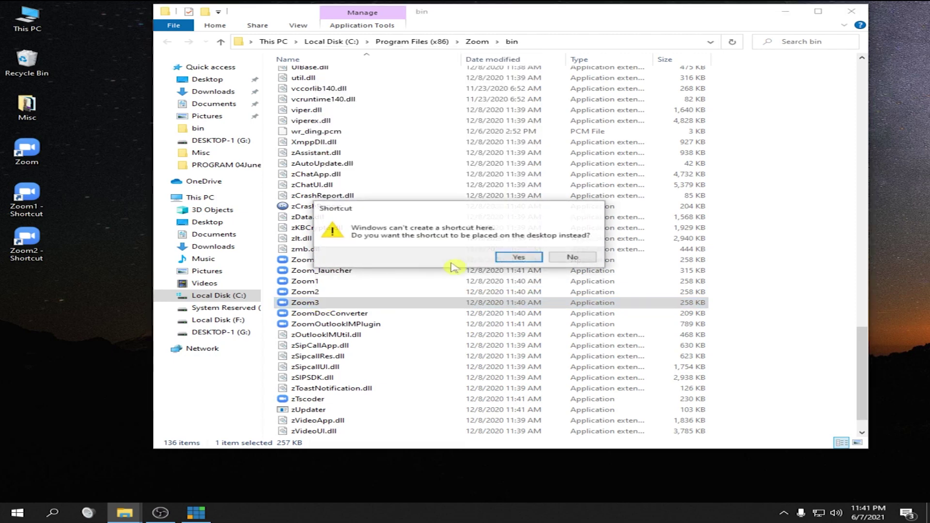
left_click(513, 258)
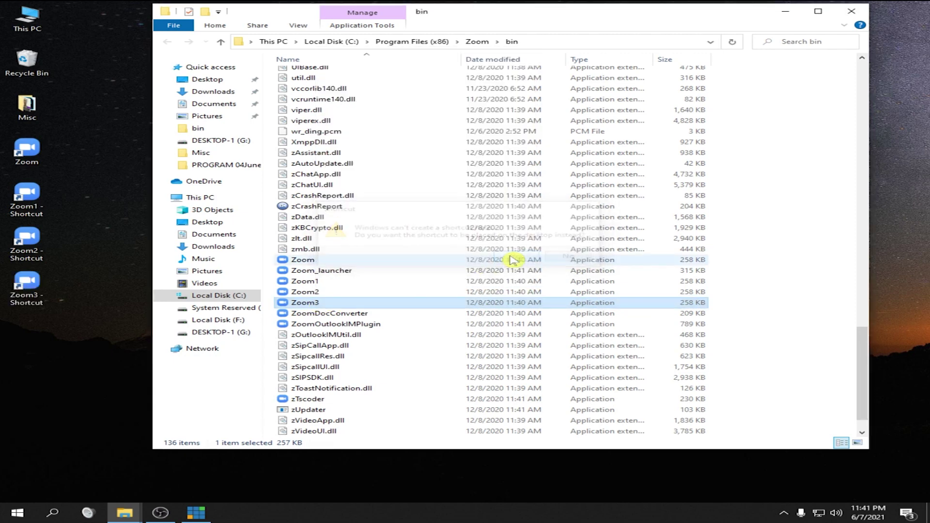
Step: Check the four Zoom files and desktop shortcuts, then close File Explorer
left_click(308, 262)
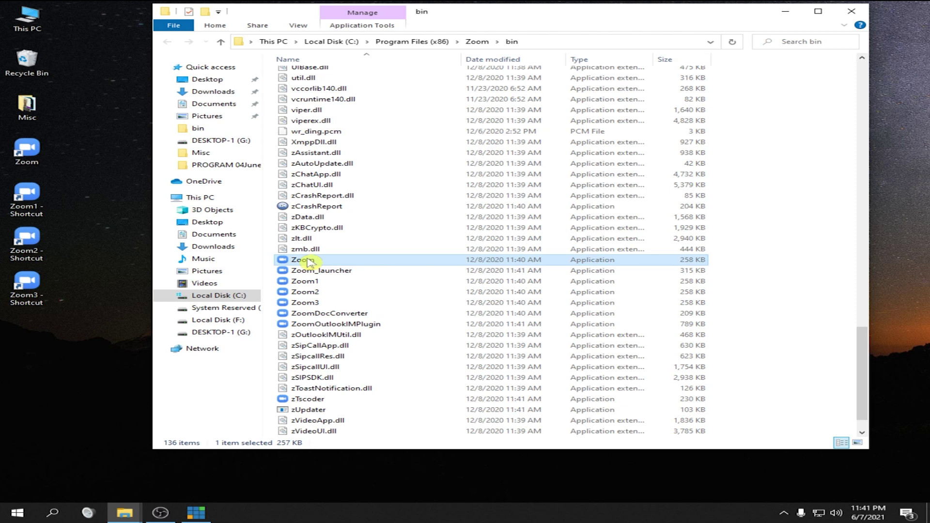
left_click(312, 282, "ctrl")
left_click(316, 292, "ctrl")
left_click(321, 303, "ctrl")
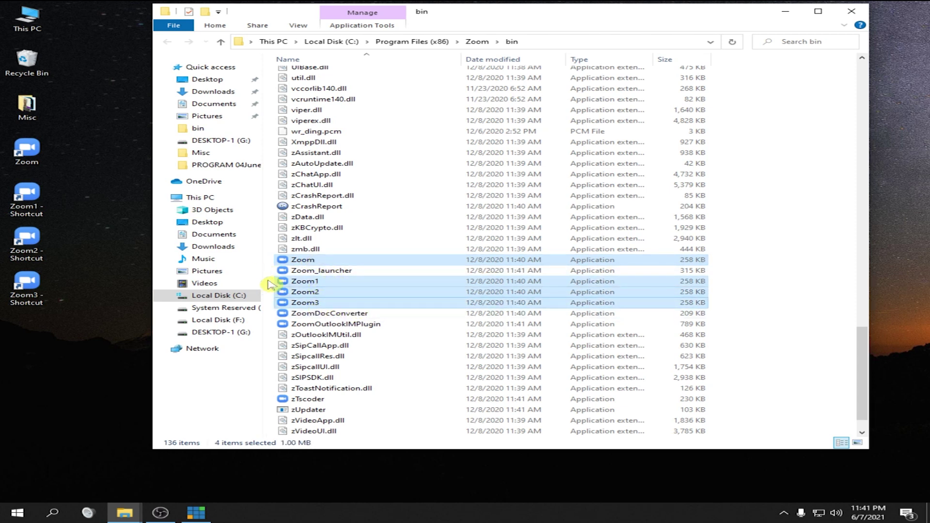
mouse_move(75, 136)
left_mouse_down()
mouse_move(14, 220)
mouse_move(12, 322)
mouse_move(27, 326)
left_mouse_up()
left_click(79, 309)
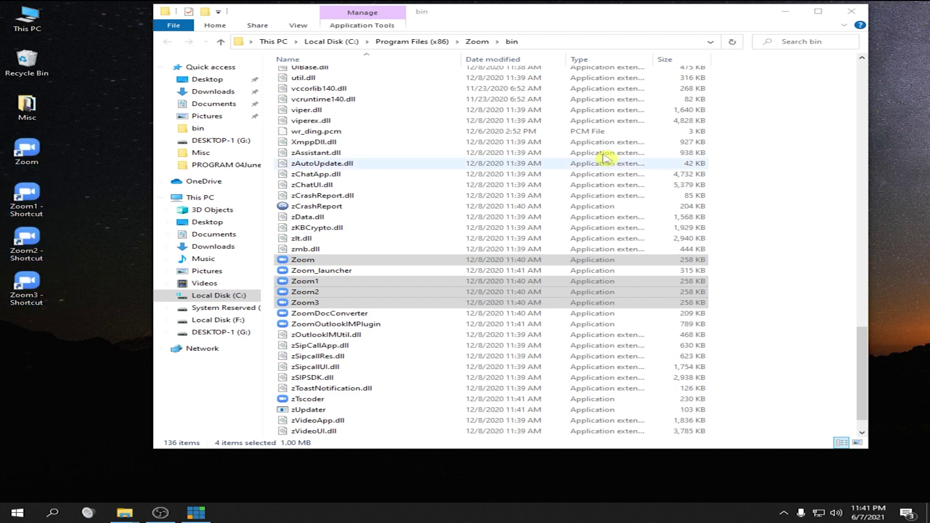
left_click(435, 230)
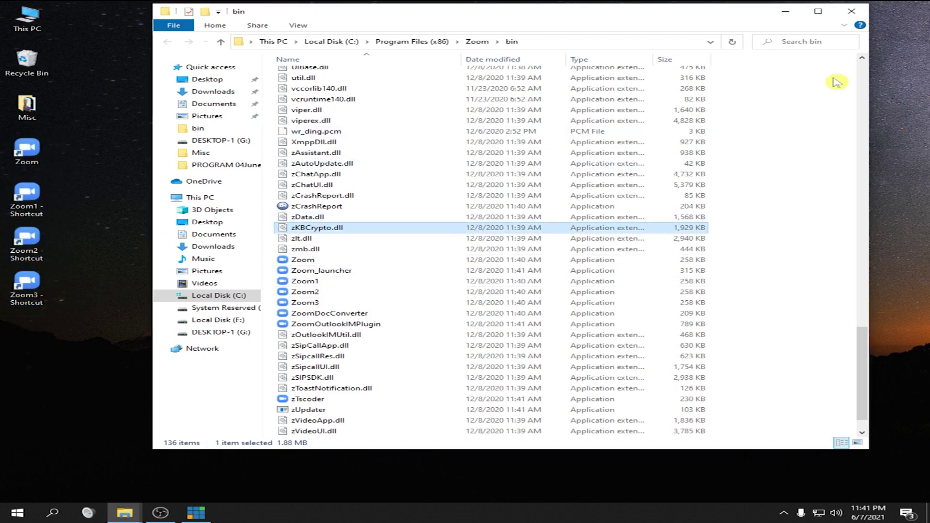
left_click(858, 14)
Step: Close the Zoom properties dialog and rename two desktop shortcuts to Zoom1 and Zoom2
left_click(510, 83)
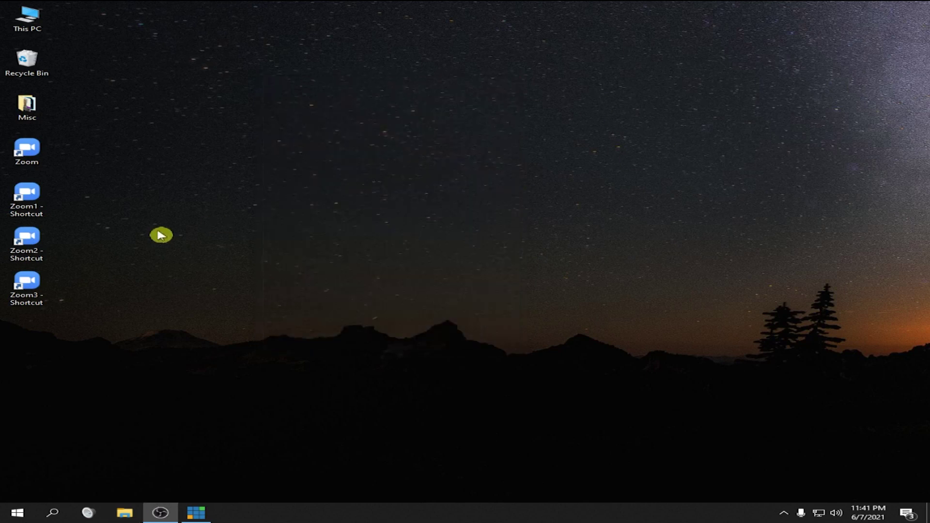
left_click(27, 211)
key("F2")
type("Zoom1")
key("Return")
left_click(41, 257)
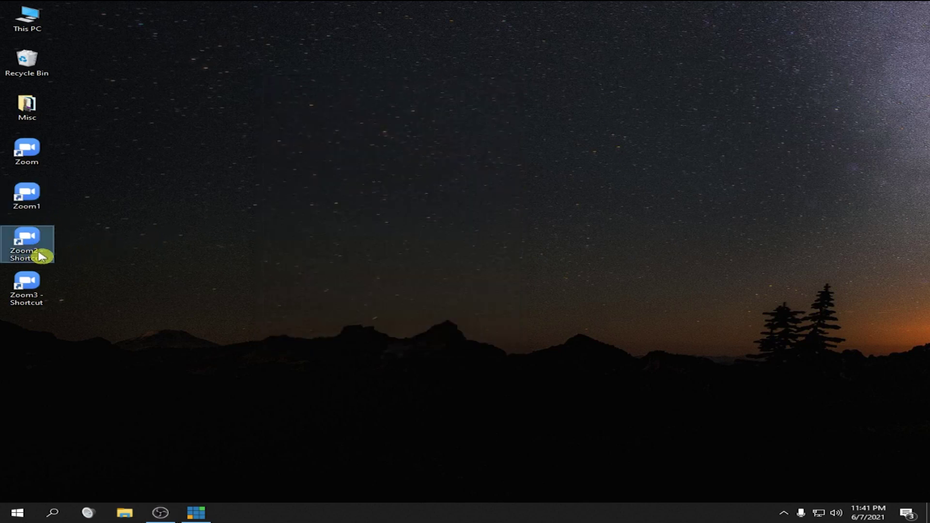
key("F2")
type("Zoom2")
key("Return")
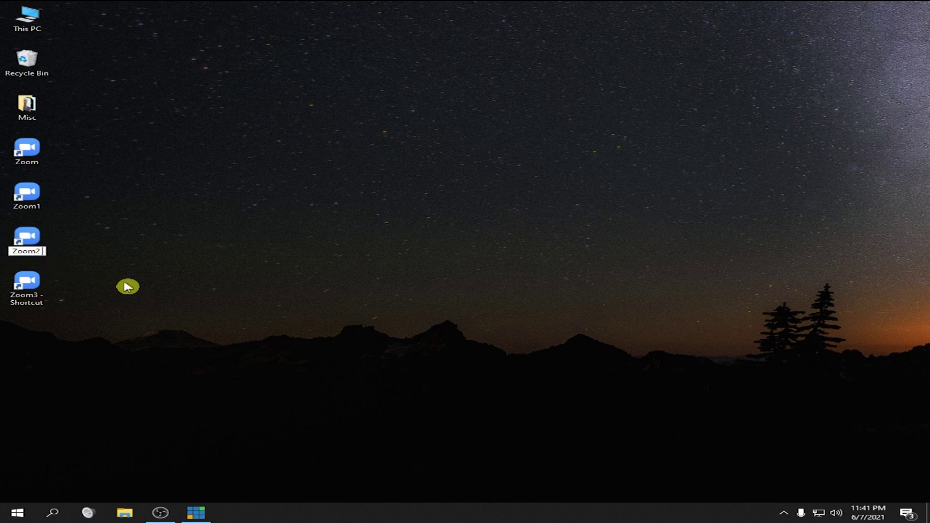
Step: Rename the third desktop shortcut to Zoom3 and select the original Zoom shortcut
left_click(41, 303)
key("F2")
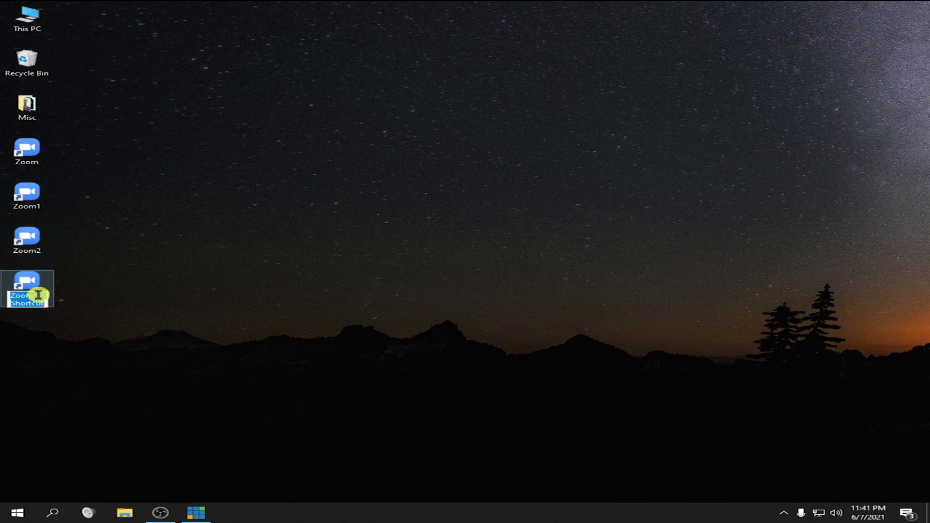
type("Zoom3")
key("Return")
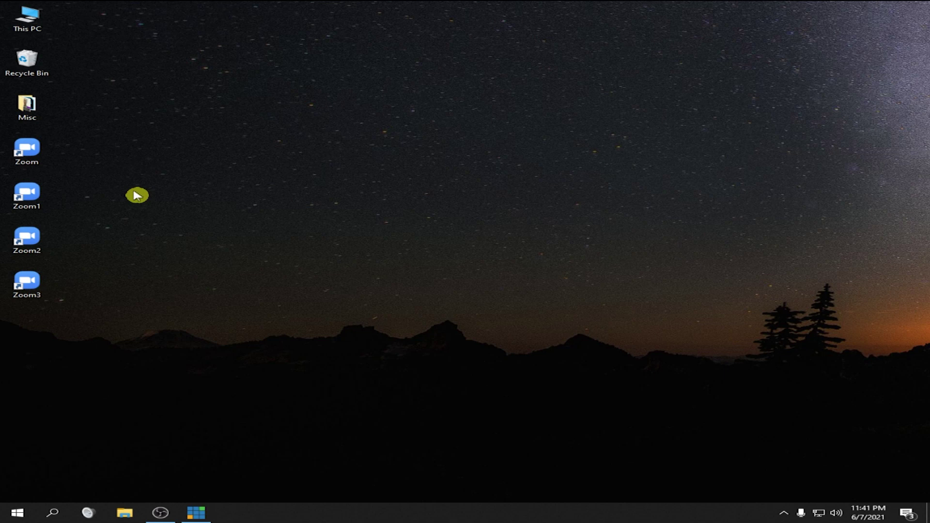
left_click(29, 152)
Step: Launch Zoom, Zoom1, Zoom2 and Zoom3, placing windows top-right, top-left, bottom-right and bottom-left
double_click(46, 152)
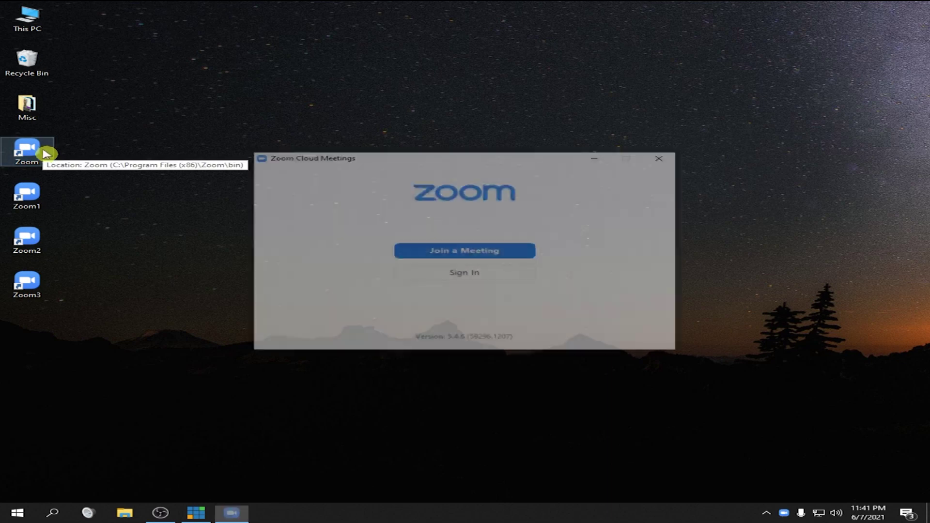
left_click_drag(683, 106, 730, 31)
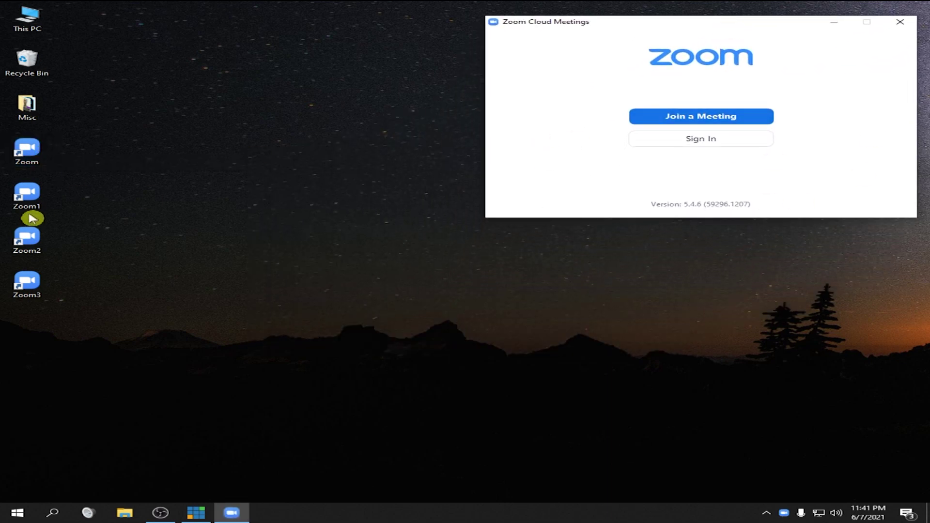
left_click(34, 197)
double_click(33, 194)
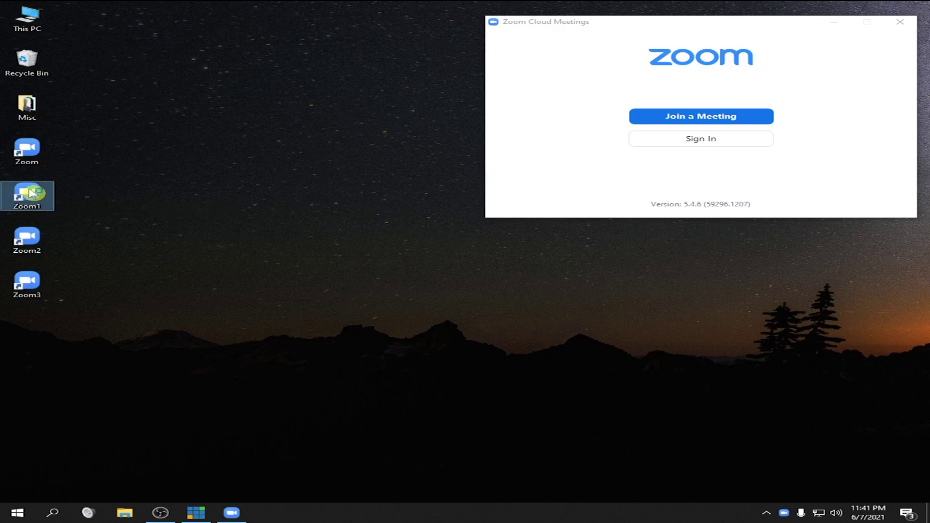
left_click_drag(490, 173, 276, 31)
double_click(27, 237)
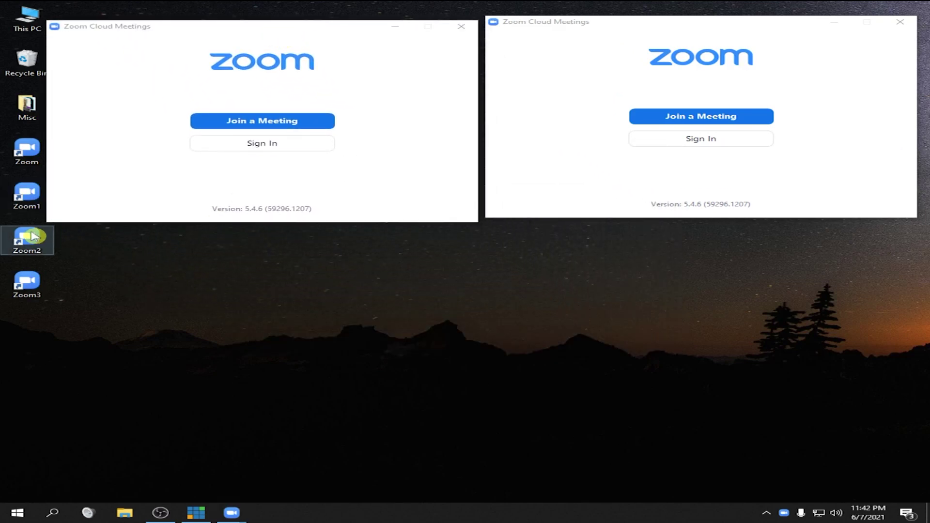
left_click_drag(475, 158, 706, 248)
double_click(28, 281)
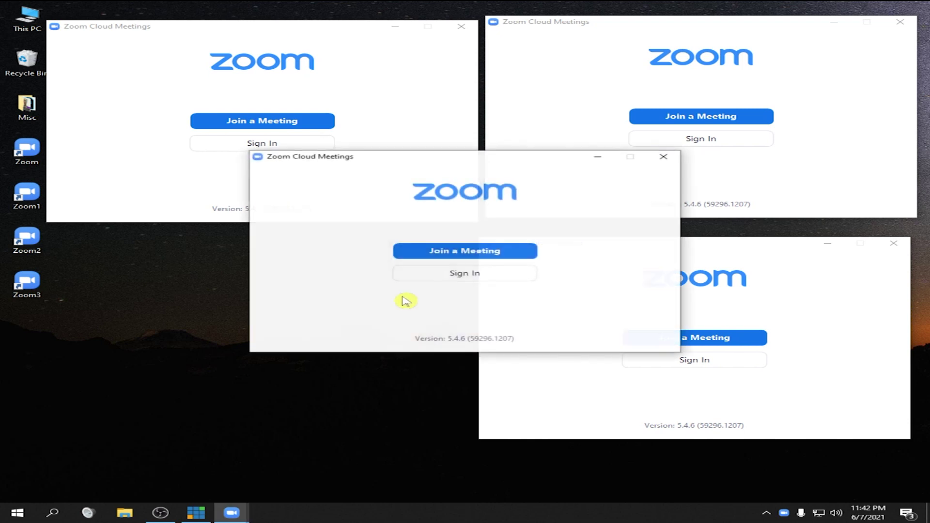
left_click_drag(473, 176, 274, 249)
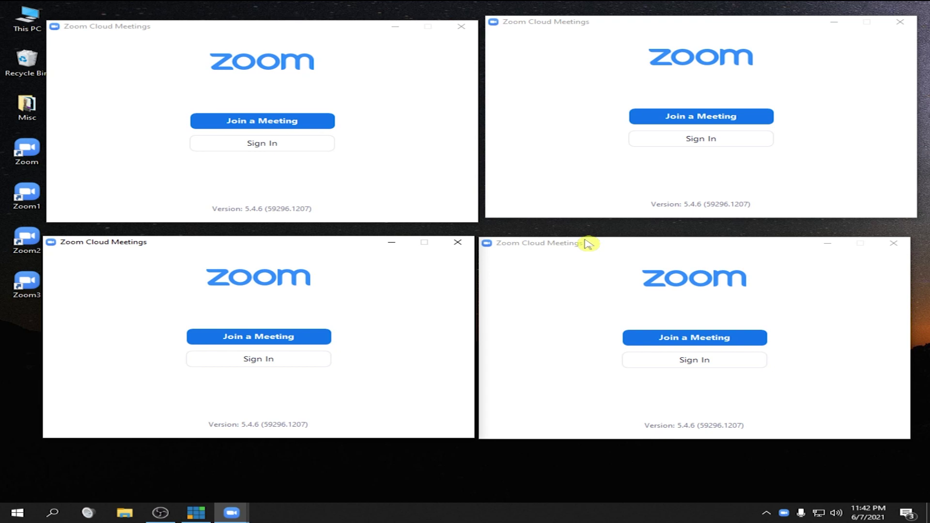
left_click_drag(701, 21, 717, 35)
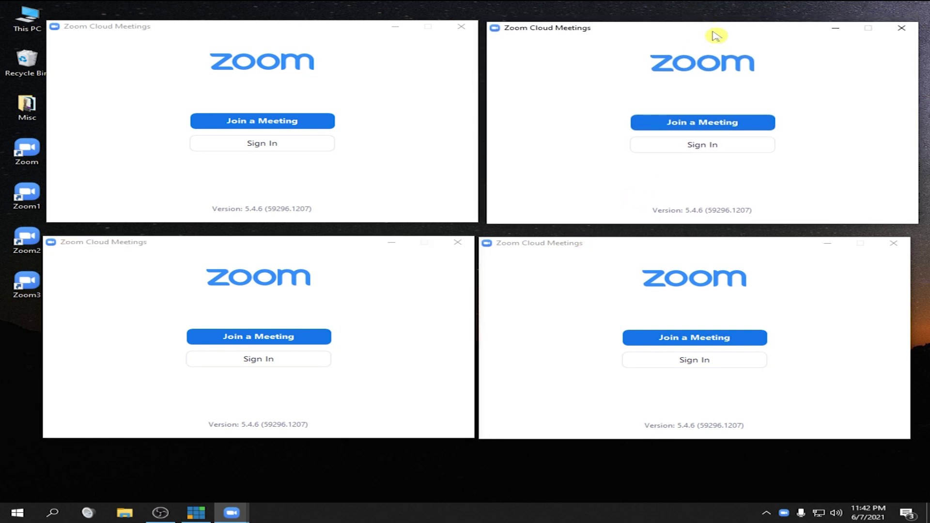
left_click(714, 125)
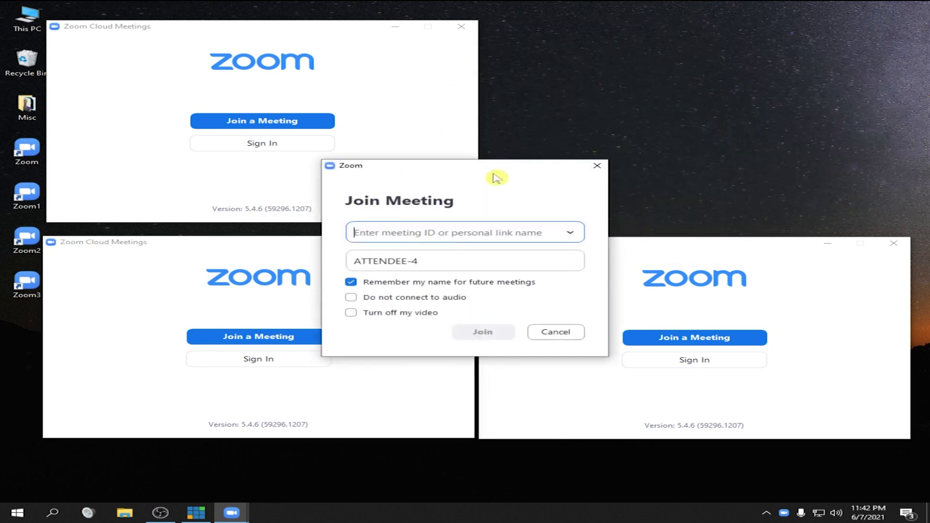
left_click_drag(518, 168, 773, 55)
left_click(671, 148)
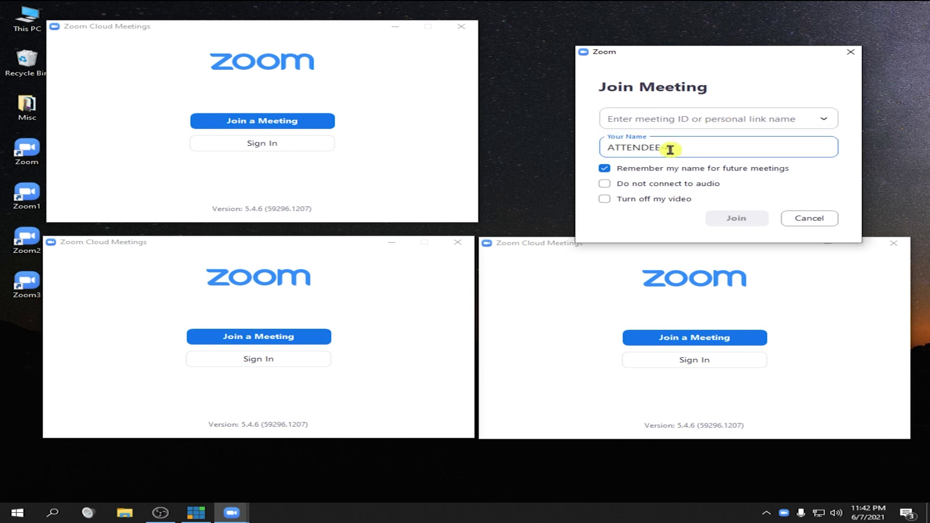
type("-1")
left_click(684, 119)
type("555 150 2285")
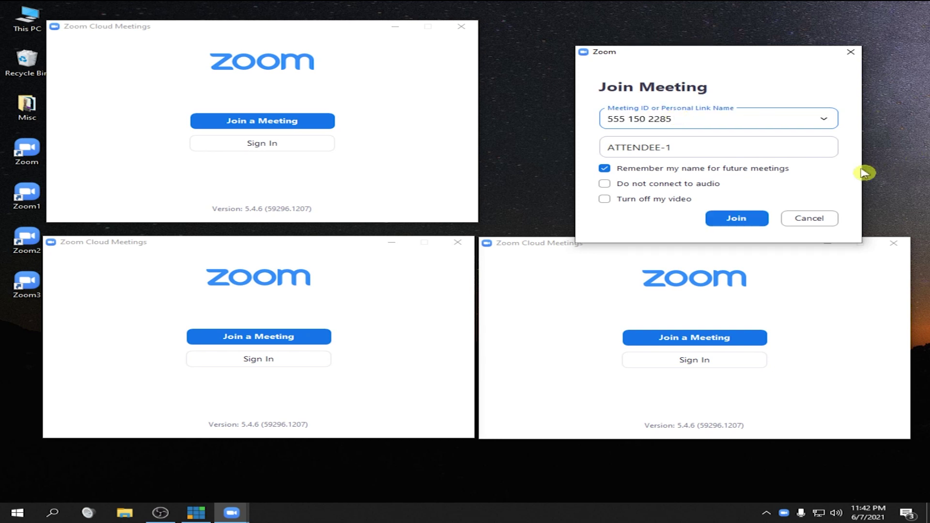
left_click(739, 217)
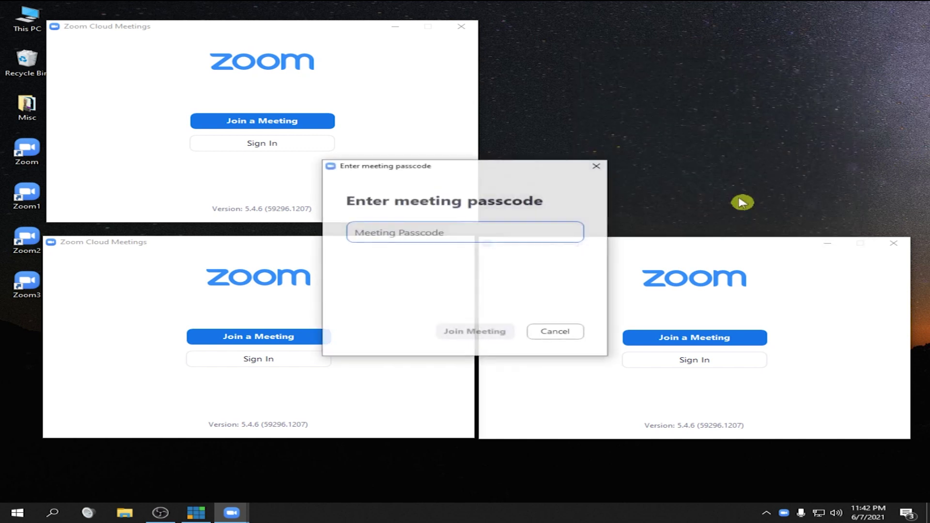
Step: Enter the meeting passcode and join without video, moving the meeting window to the top right
left_click_drag(474, 178, 687, 97)
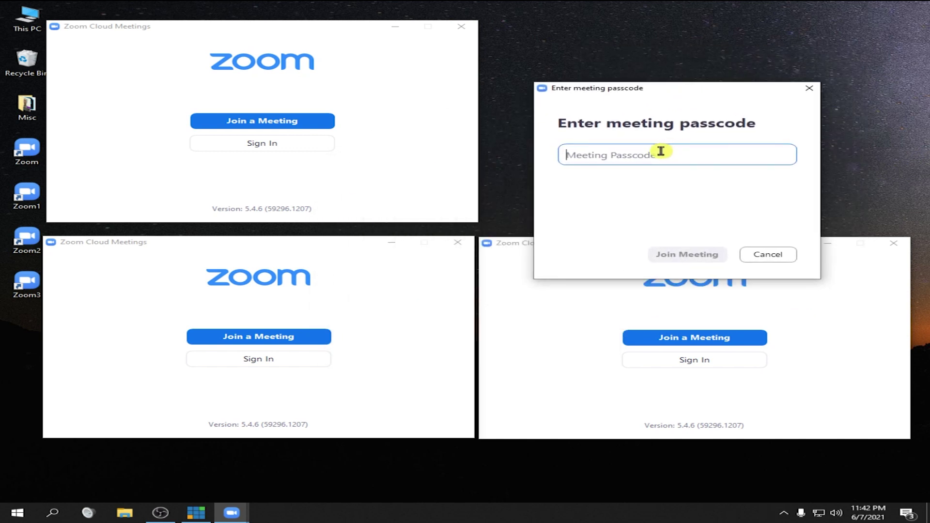
type("*****")
left_click(693, 255)
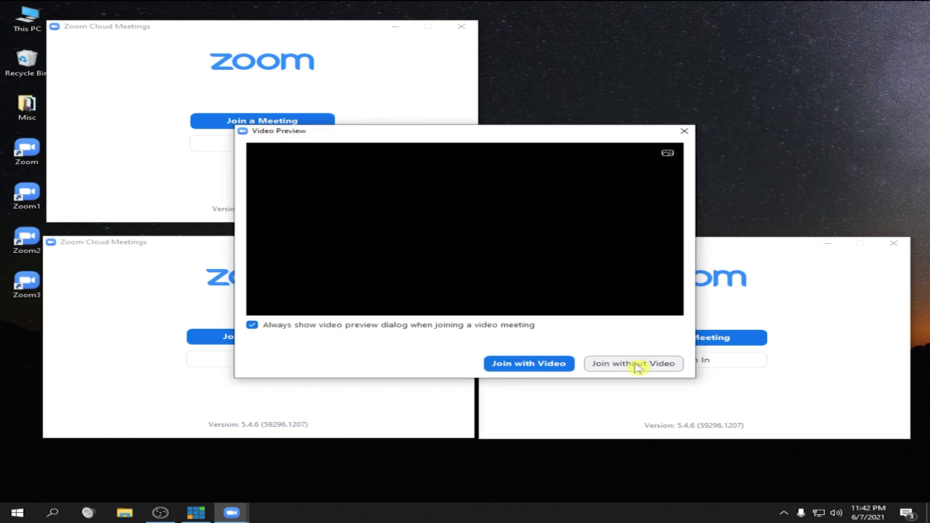
left_click(637, 365)
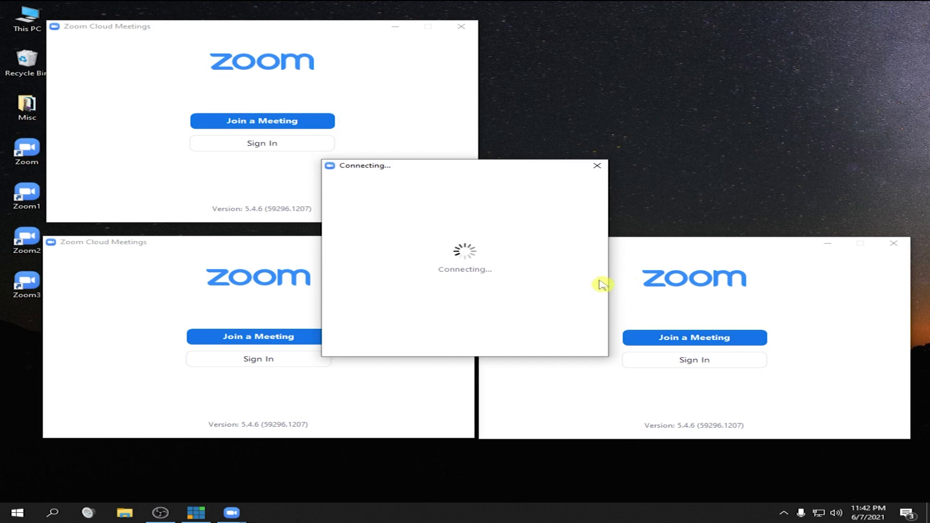
left_click_drag(655, 16, 683, 12)
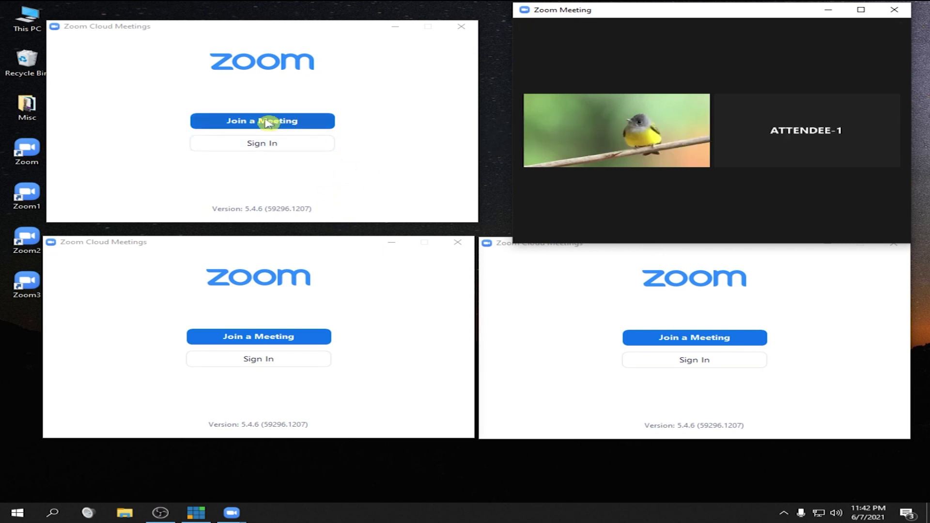
left_click(267, 121)
left_click_drag(434, 174, 279, 57)
left_click(270, 144)
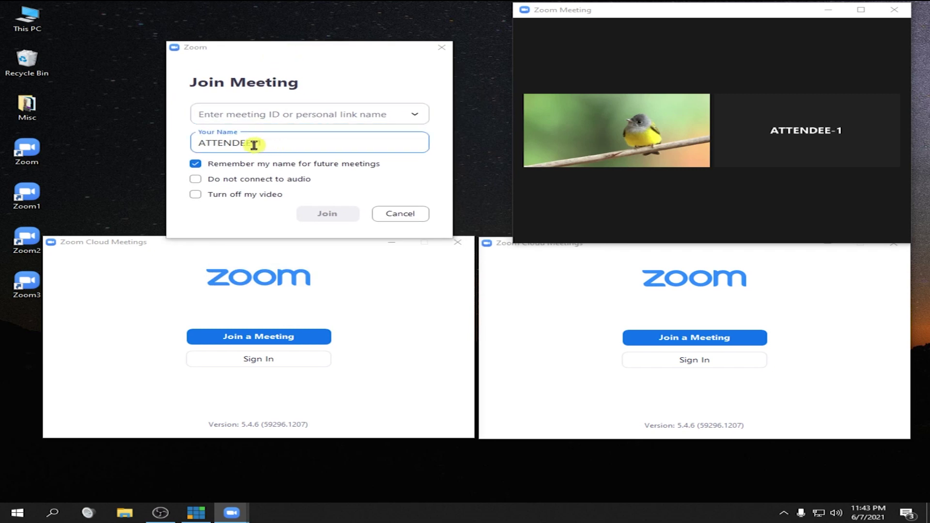
left_click(287, 112)
type("555 150 22")
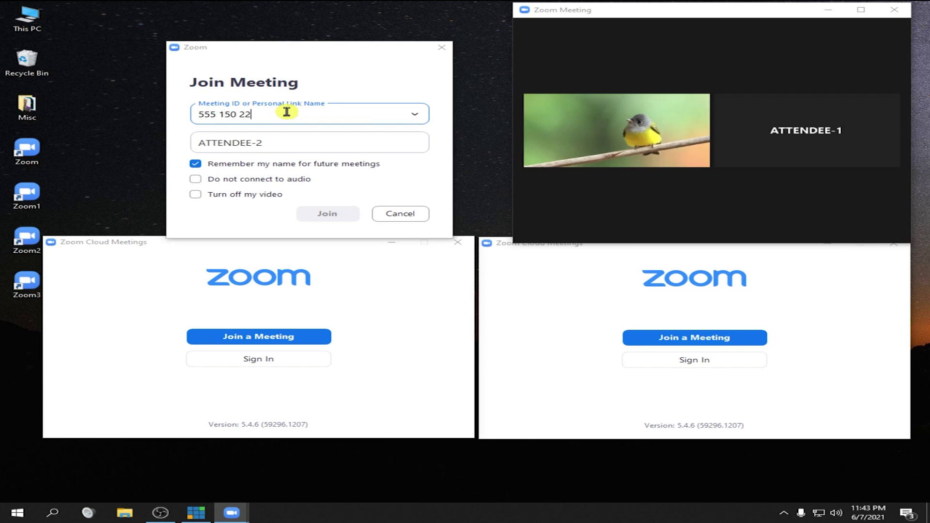
type("85")
left_click(322, 213)
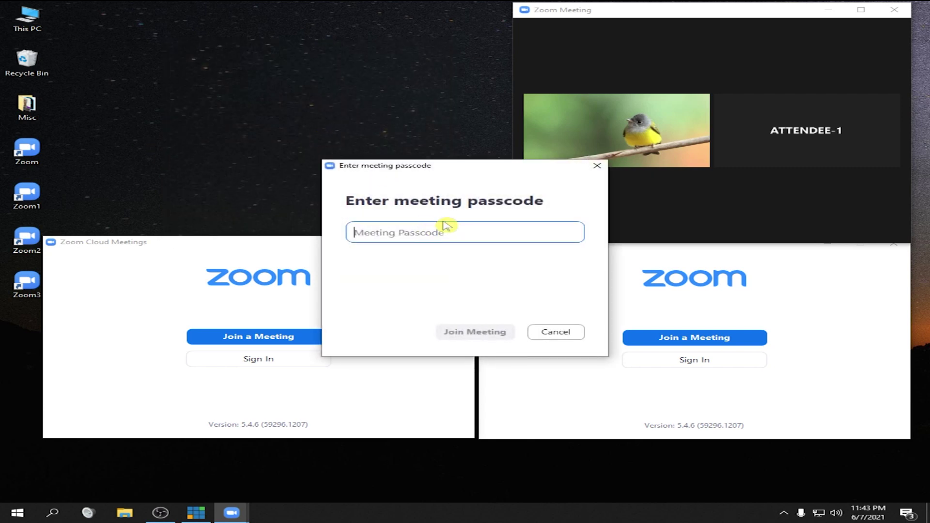
Step: Enter the passcode, join without video and move the meeting window to the top left
type("**")
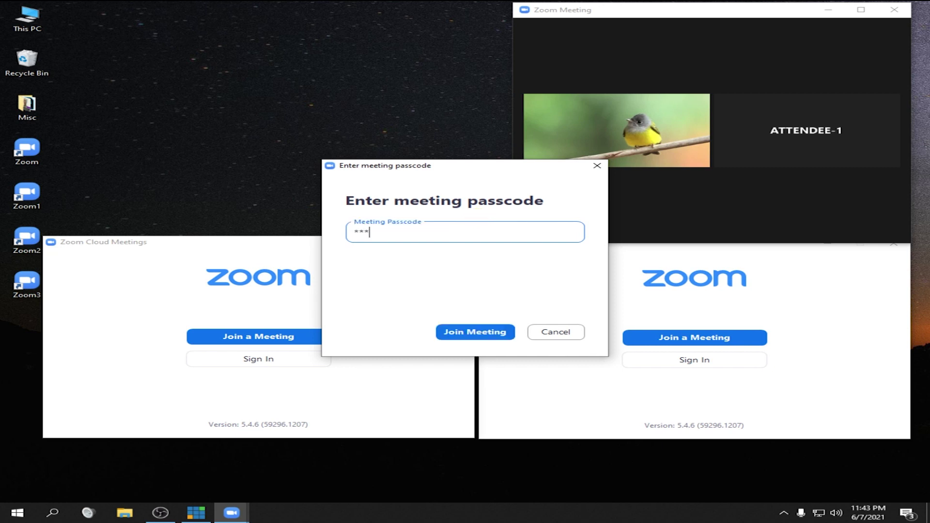
left_click(464, 334)
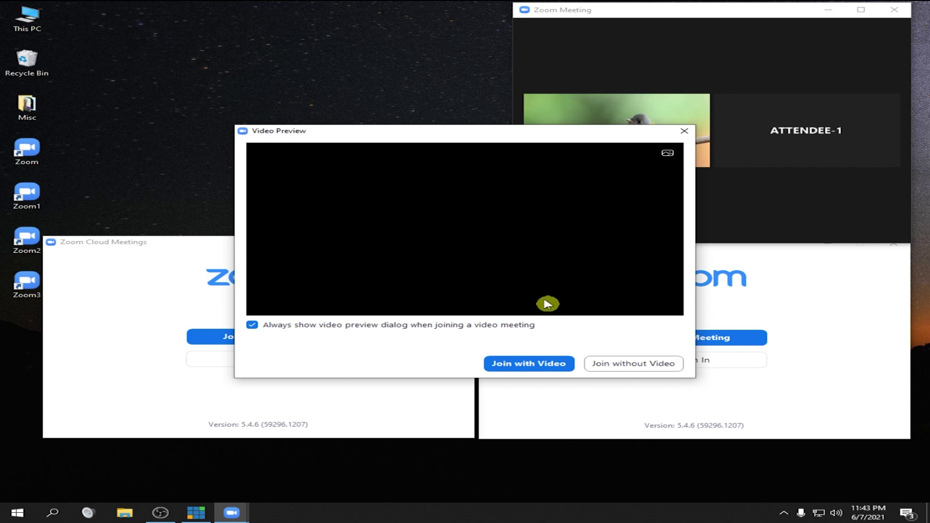
left_click(659, 365)
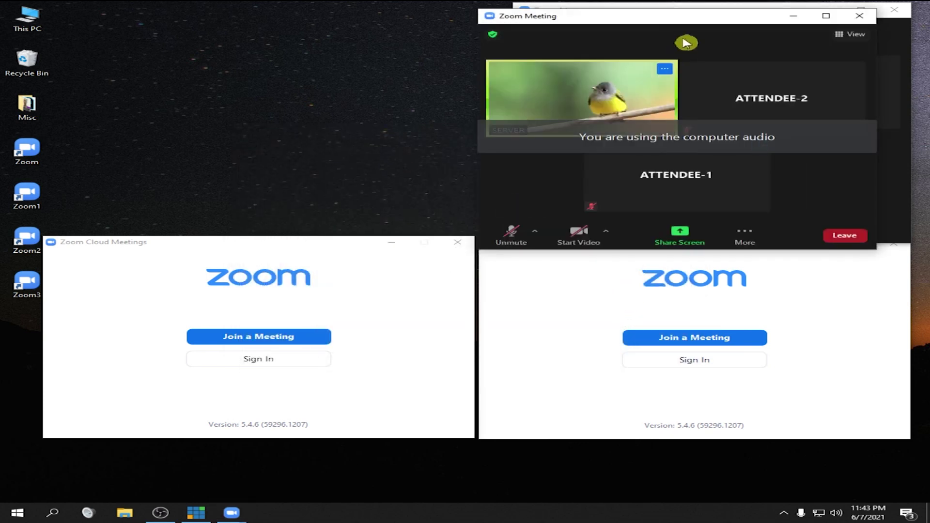
left_click_drag(691, 19, 291, 20)
Step: Open the bottom-left instance's Join Meeting dialog and select the attendee number in the name
left_click(317, 294)
left_click_drag(333, 253, 326, 267)
left_click(270, 355)
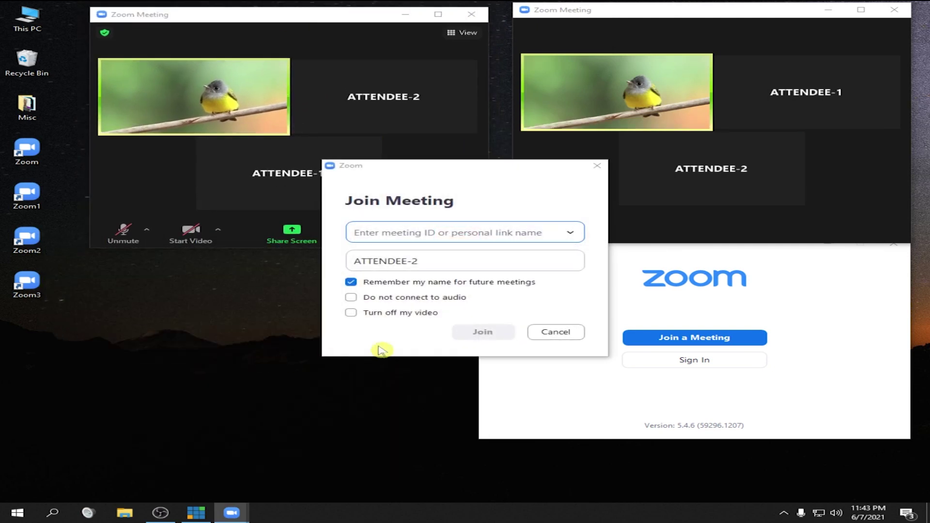
double_click(422, 262)
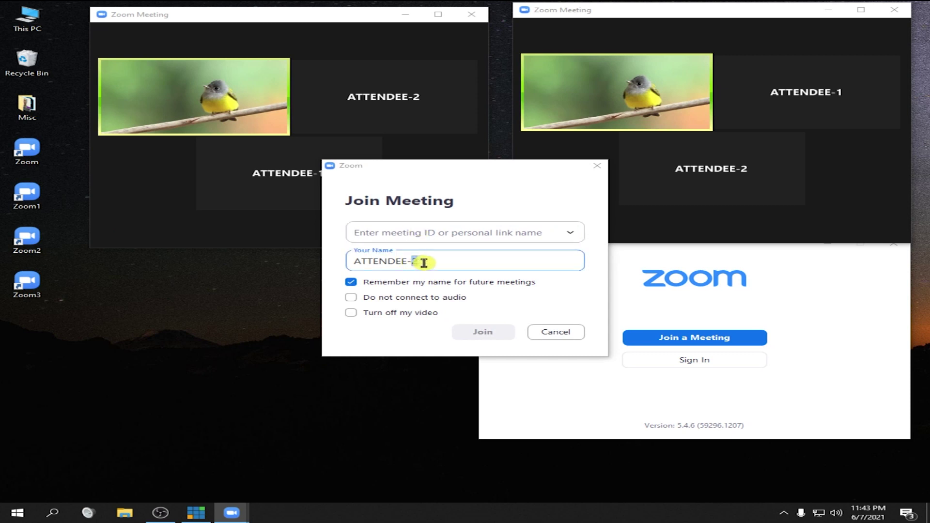
left_click(428, 232)
type("555 150 2285")
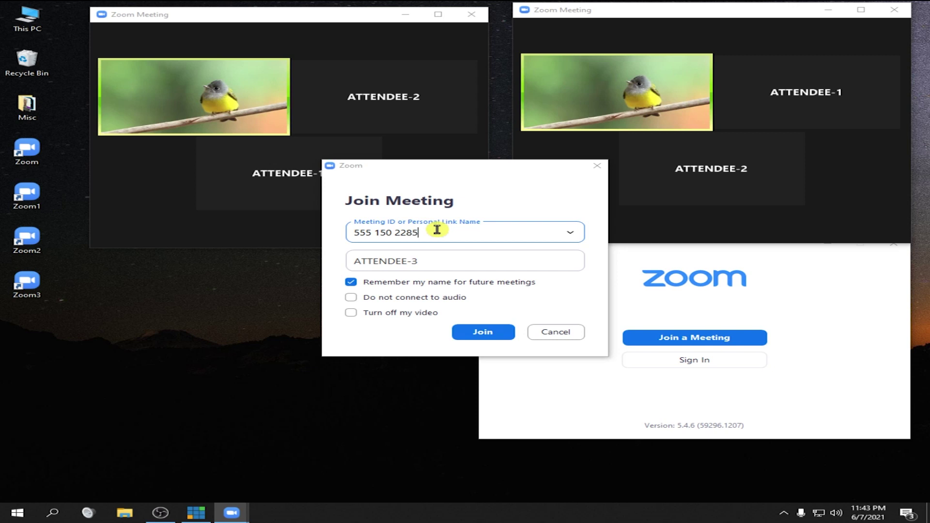
left_click(475, 331)
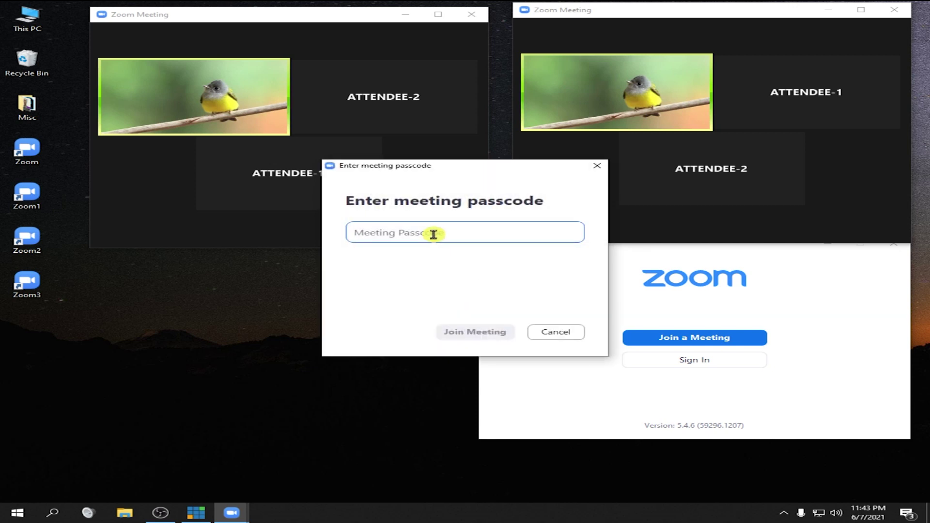
type("1")
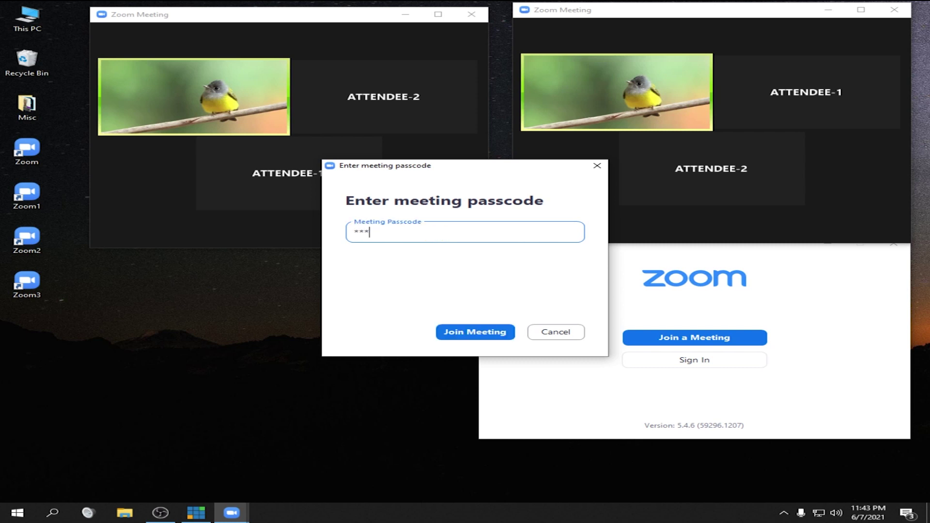
left_click(488, 338)
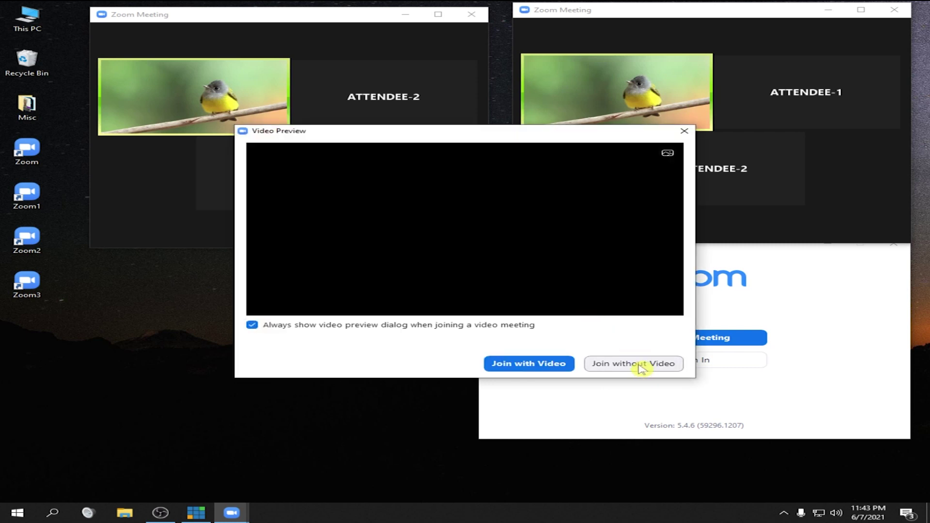
left_click(642, 368)
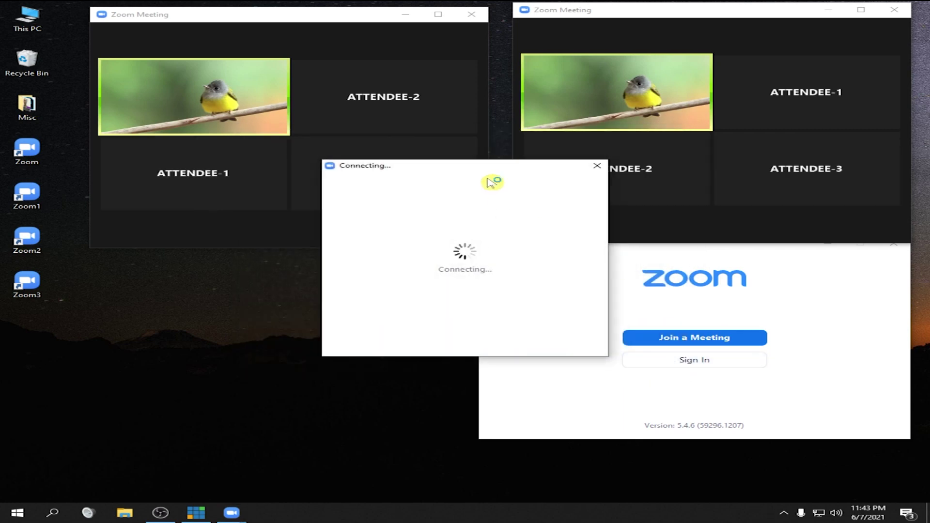
left_click_drag(674, 19, 257, 258)
left_click(611, 278)
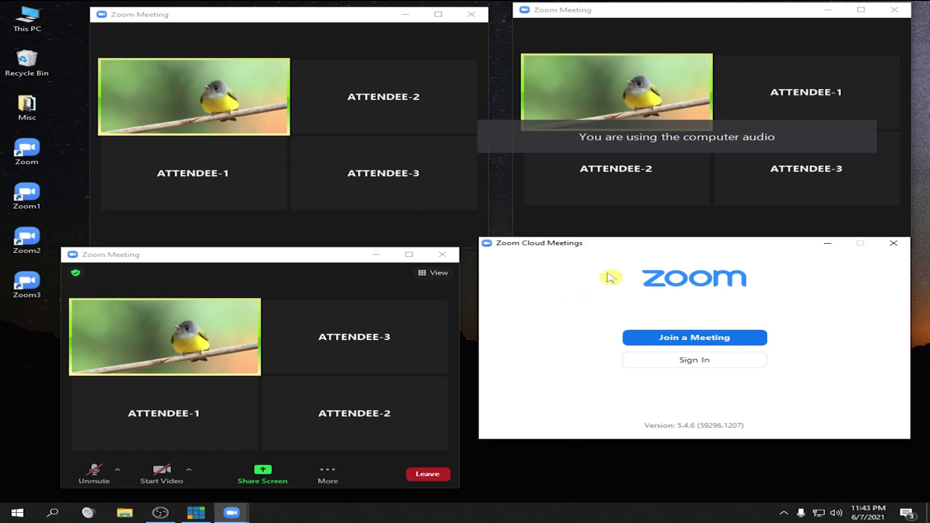
mouse_move(628, 245)
left_mouse_down()
mouse_move(621, 275)
mouse_move(633, 263)
left_mouse_up()
left_click(708, 356)
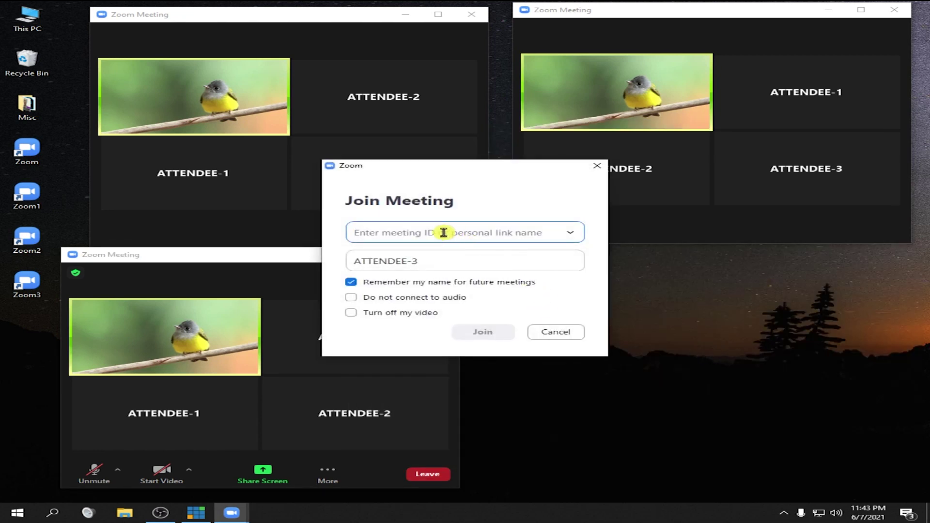
double_click(425, 264)
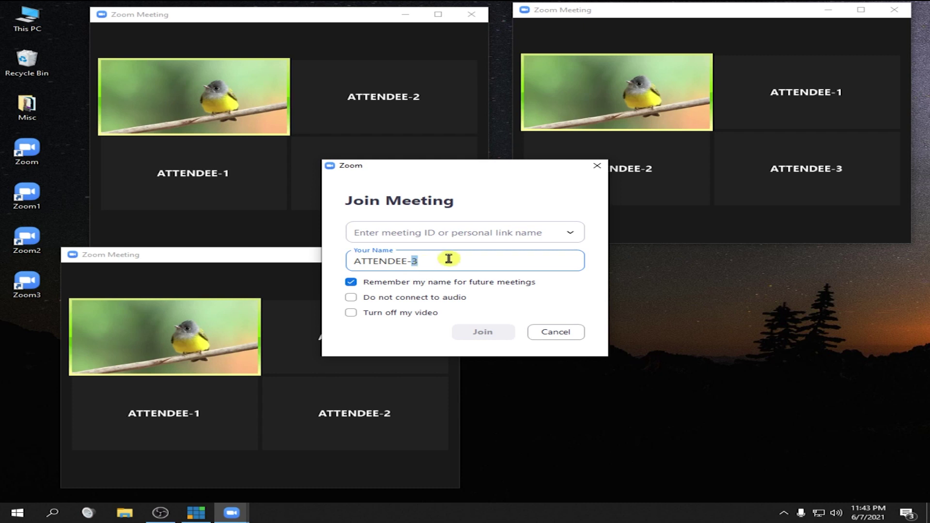
left_click(443, 239)
type("555 150 22")
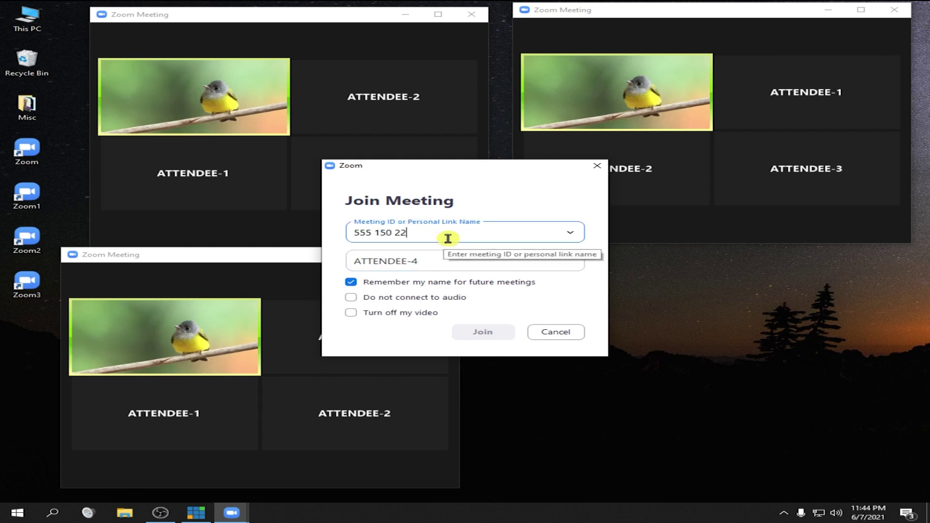
type("85")
left_click(492, 332)
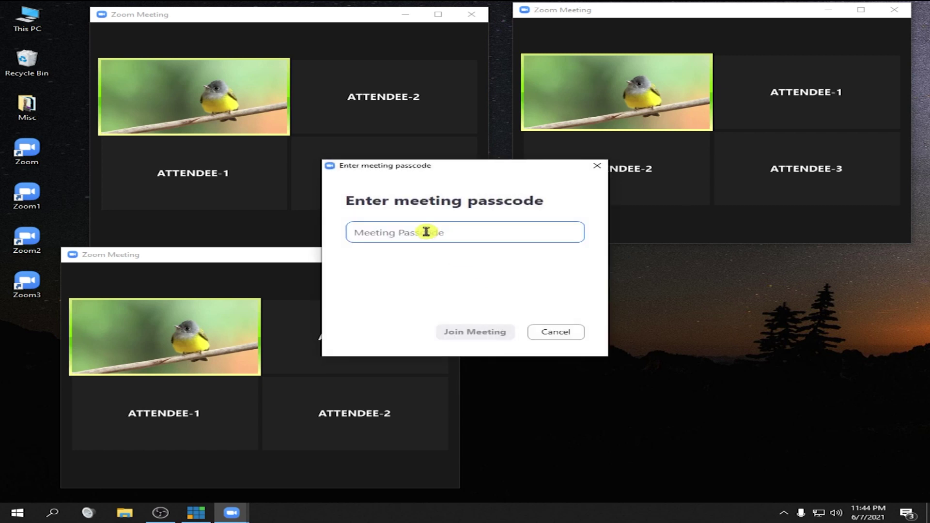
type("***")
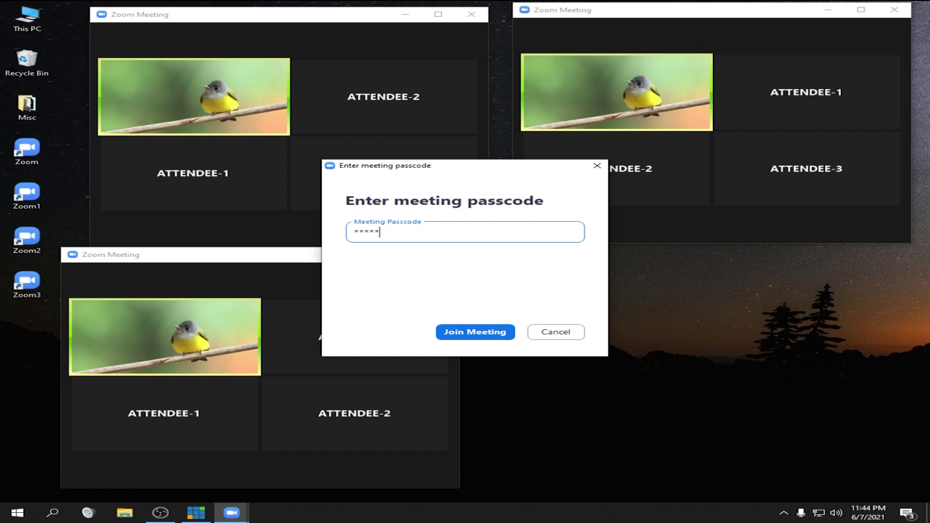
left_click(479, 332)
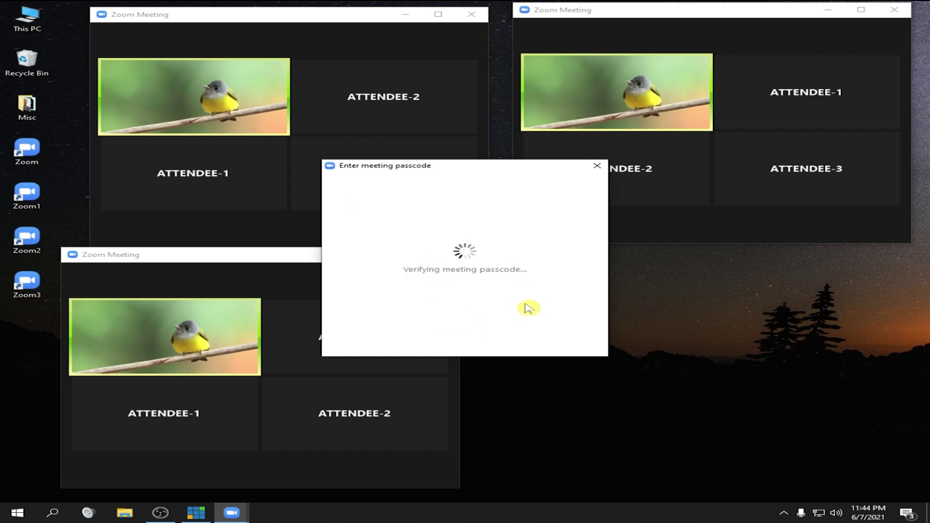
left_click(643, 367)
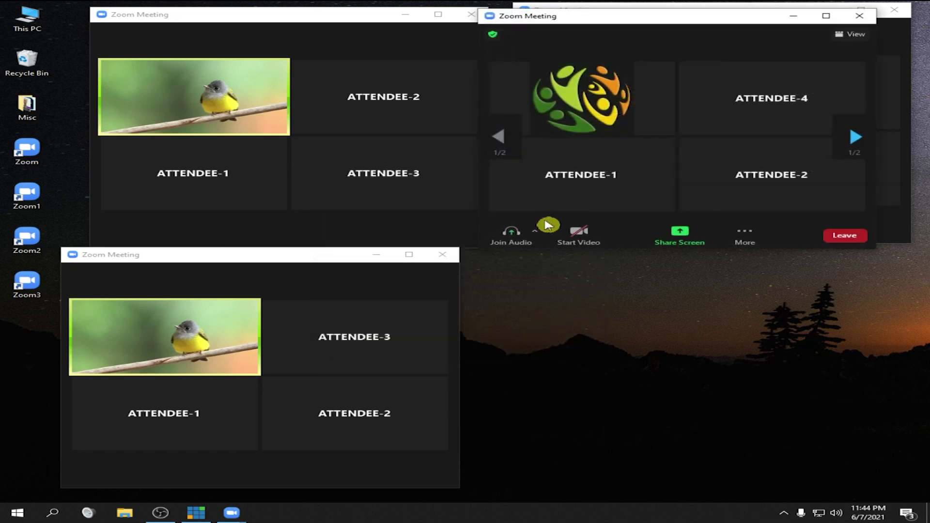
Step: Drag the four Zoom meeting windows into the lower-right, lower-left and top-left screen quadrants
left_click_drag(656, 21, 670, 252)
left_click(440, 277)
left_click_drag(333, 254, 346, 265)
left_click_drag(586, 245, 606, 257)
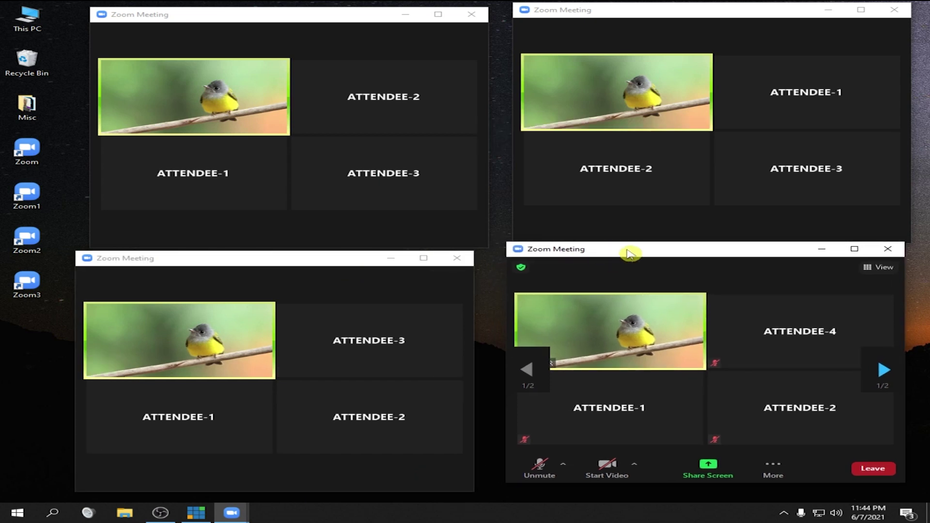
left_click_drag(333, 19, 325, 16)
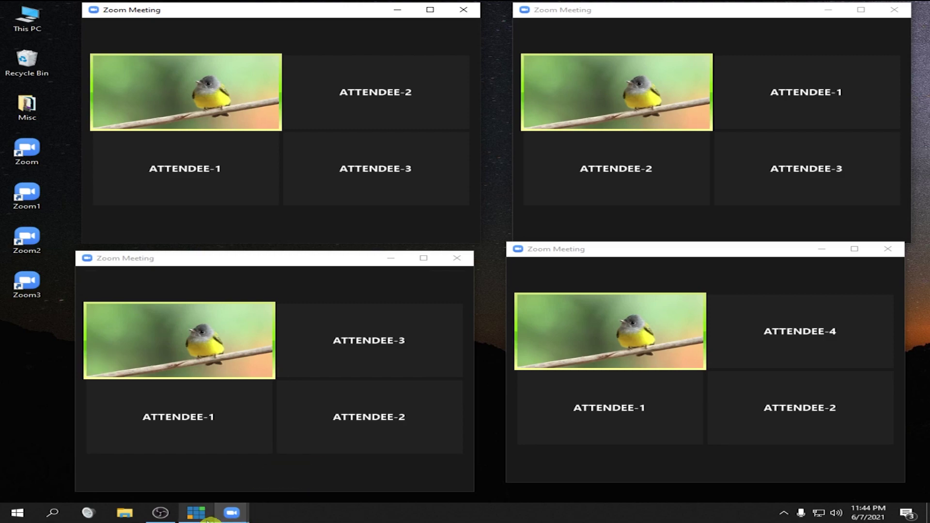
left_click(197, 512)
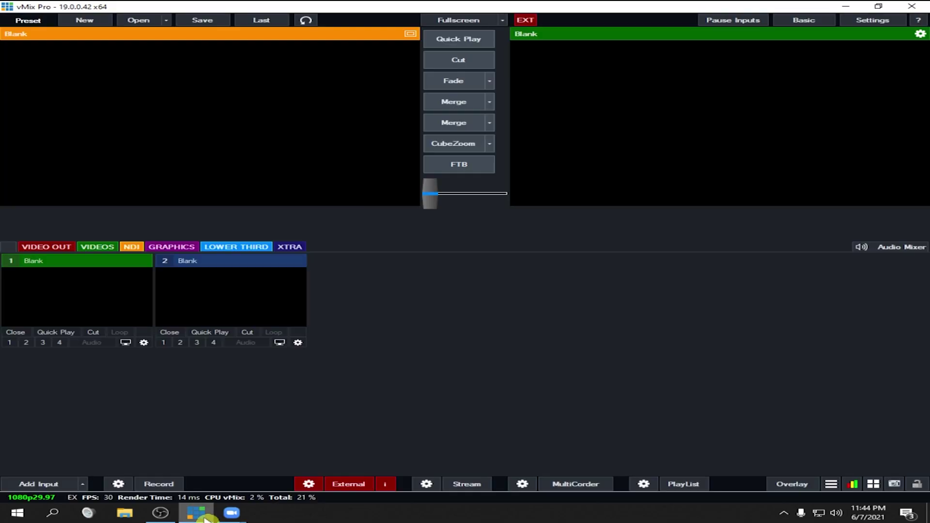
Step: Add SAMPLE VIDEO.mp4 as vMix input 1 and start it playing
left_click(35, 486)
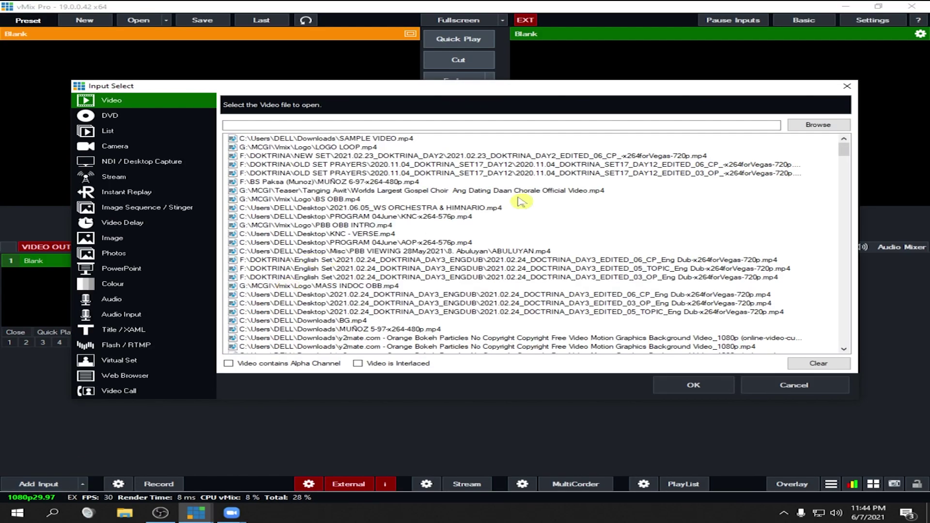
left_click(817, 126)
double_click(262, 147)
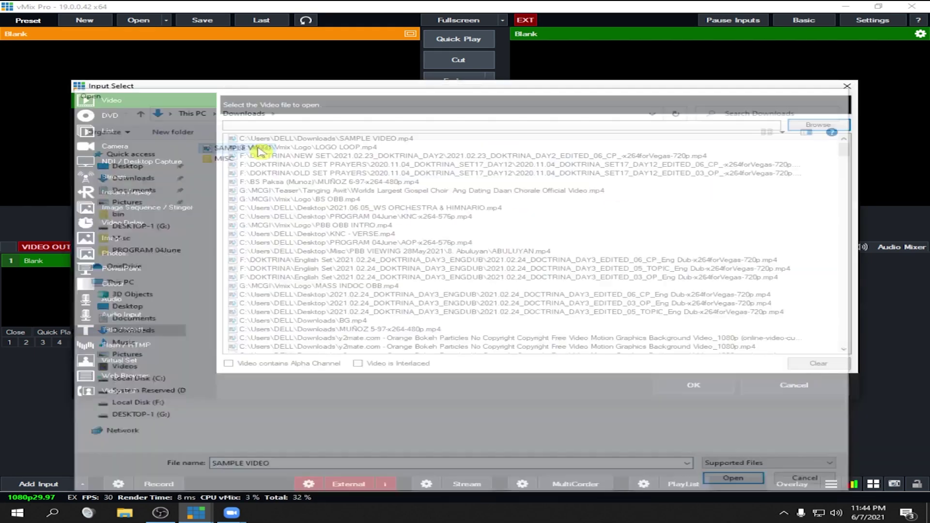
left_click(694, 390)
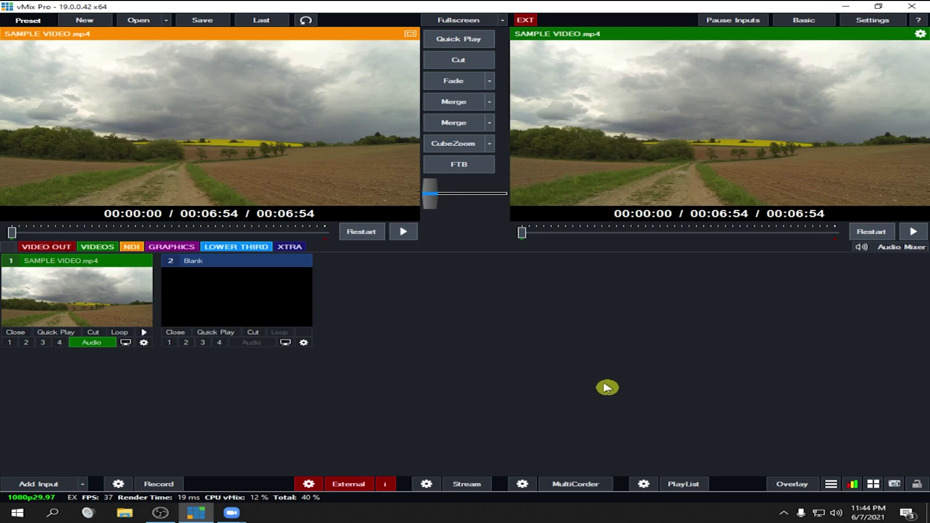
left_click(144, 332)
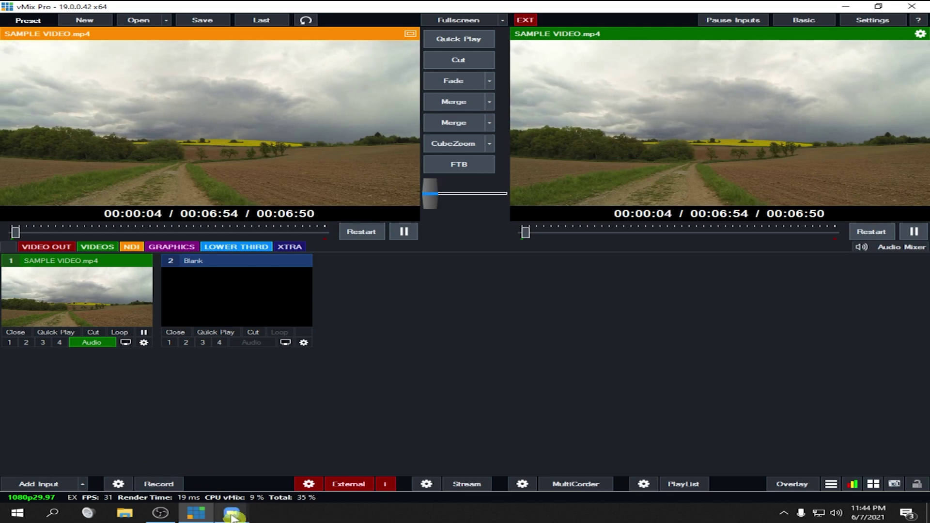
Step: Bring all four Zoom meeting windows back to the front from the taskbar
mouse_move(232, 513)
left_click(520, 490)
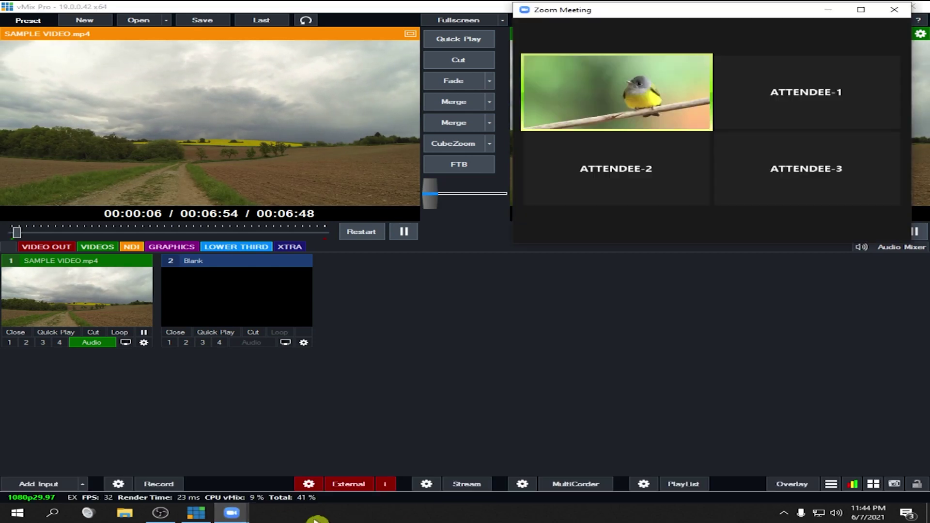
left_click(634, 476)
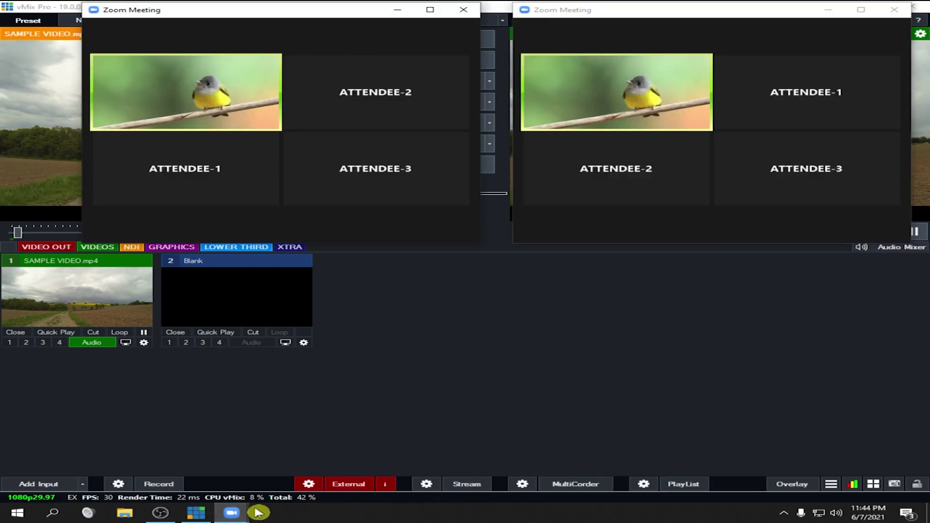
left_click(734, 468)
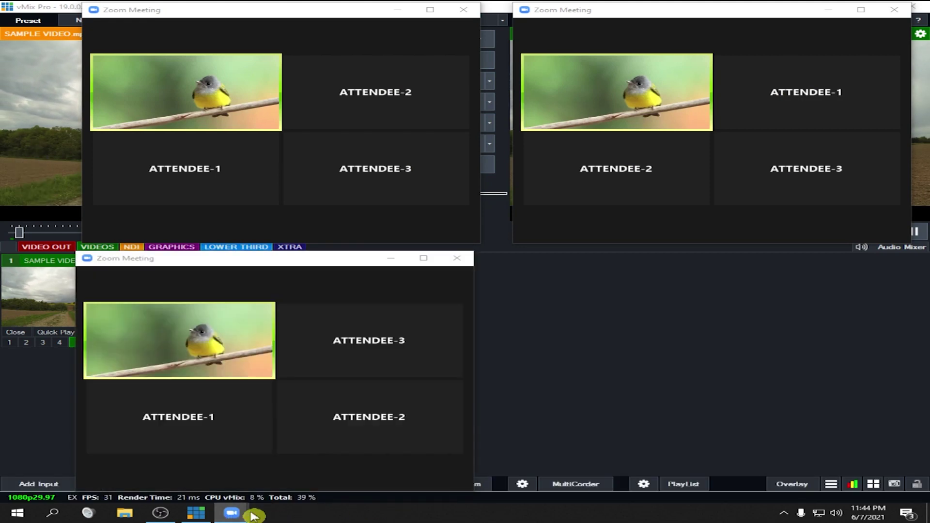
left_click(863, 453)
Step: Select vMix Video as ATTENDEE-2's camera and start sending video
mouse_move(177, 183)
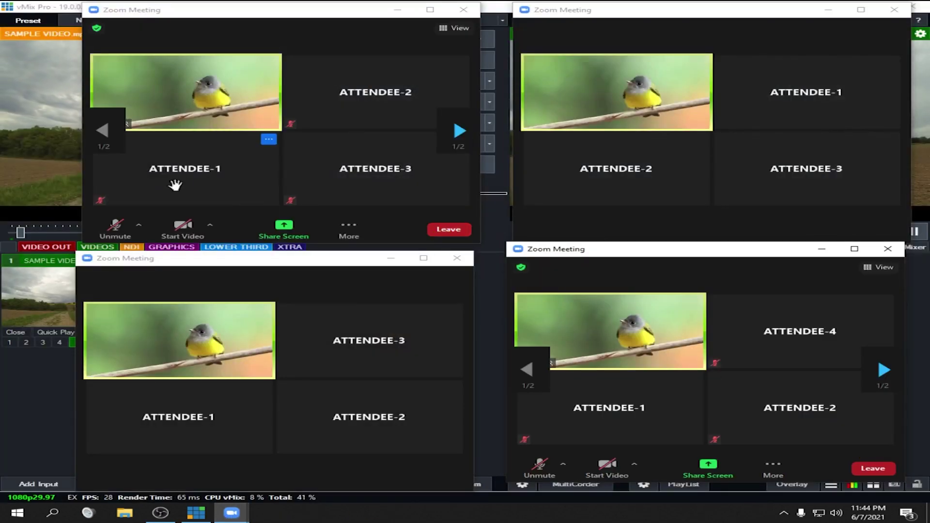
left_click(214, 228)
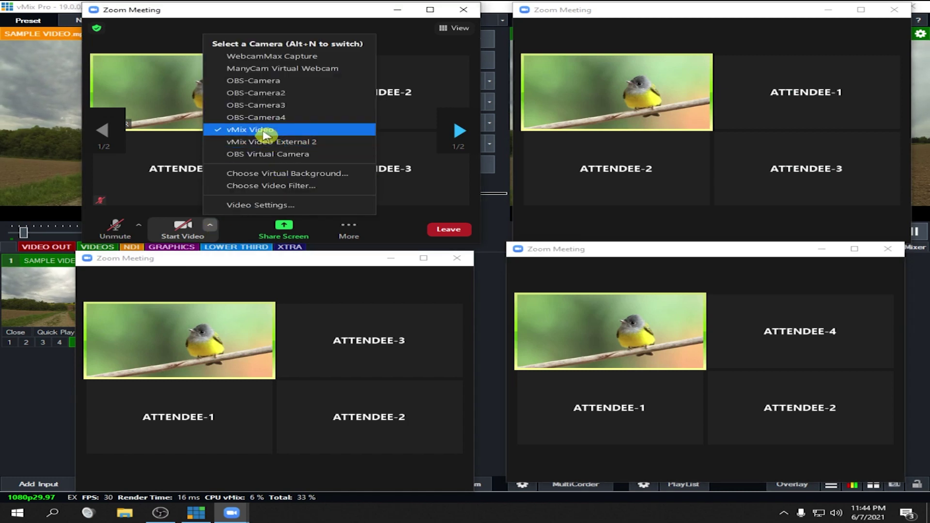
left_click(237, 129)
left_click(185, 232)
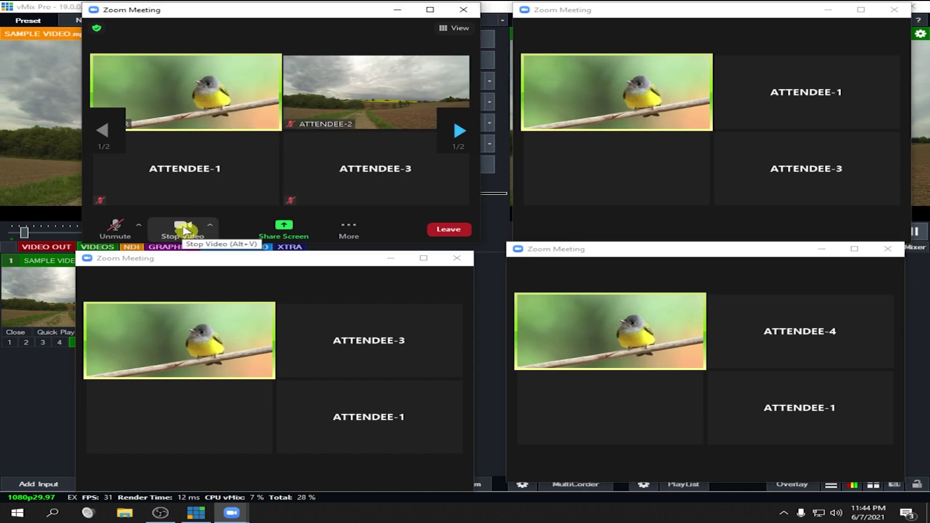
mouse_move(610, 237)
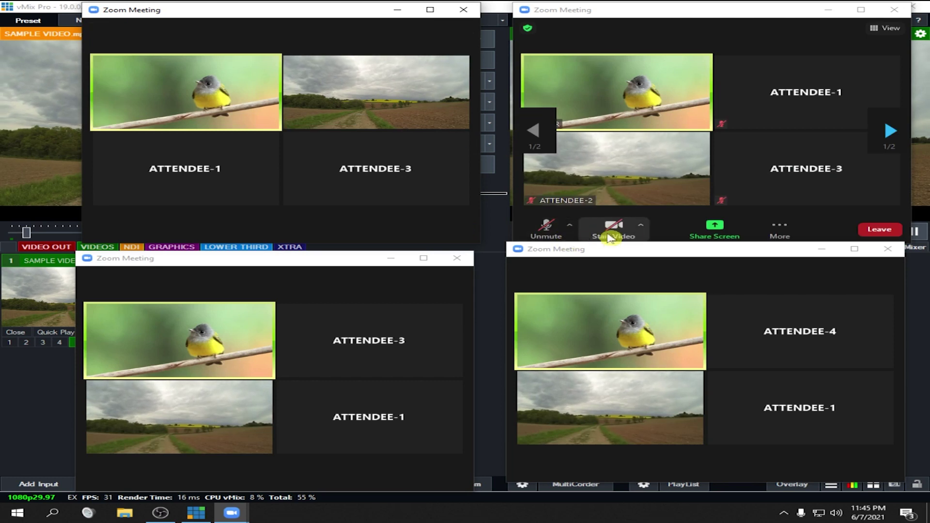
Step: Start sending vMix Video from the ATTENDEE-1, ATTENDEE-3 and ATTENDEE-4 windows
left_click(643, 228)
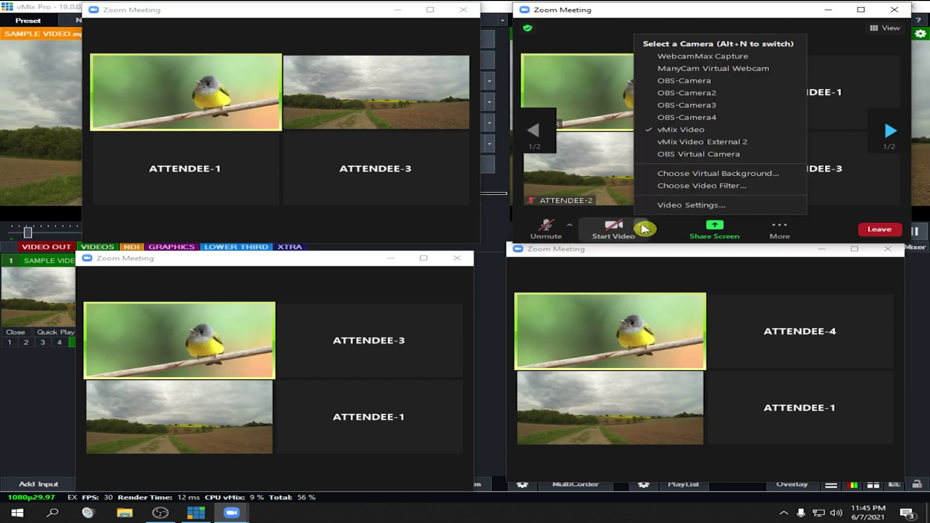
left_click(612, 227)
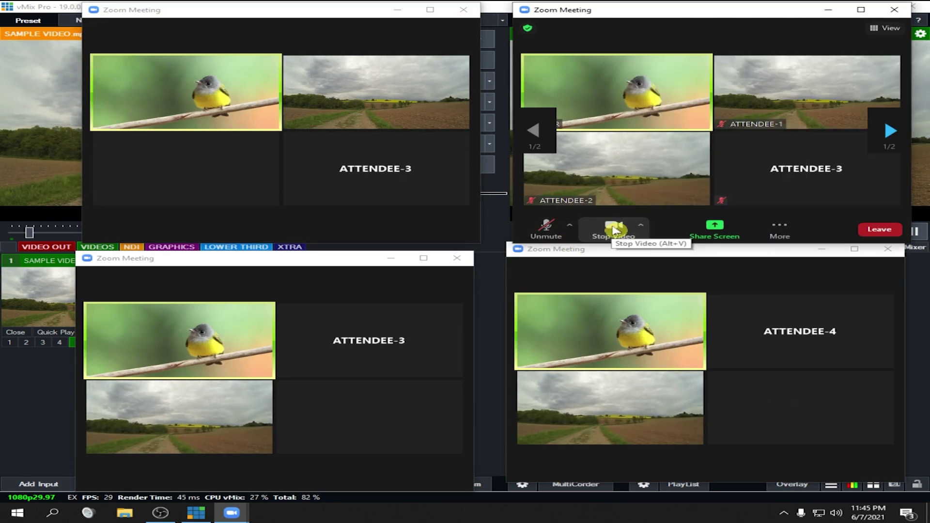
mouse_move(249, 369)
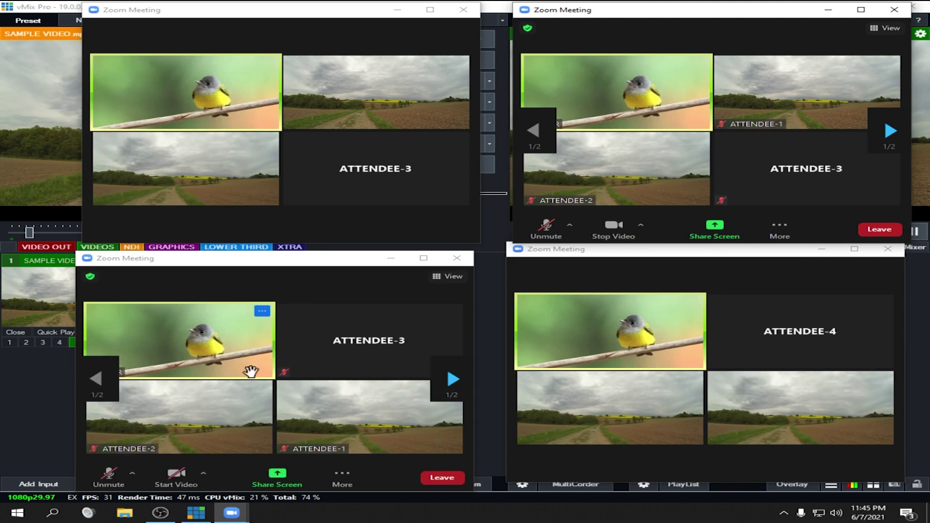
left_click(206, 478)
left_click(178, 480)
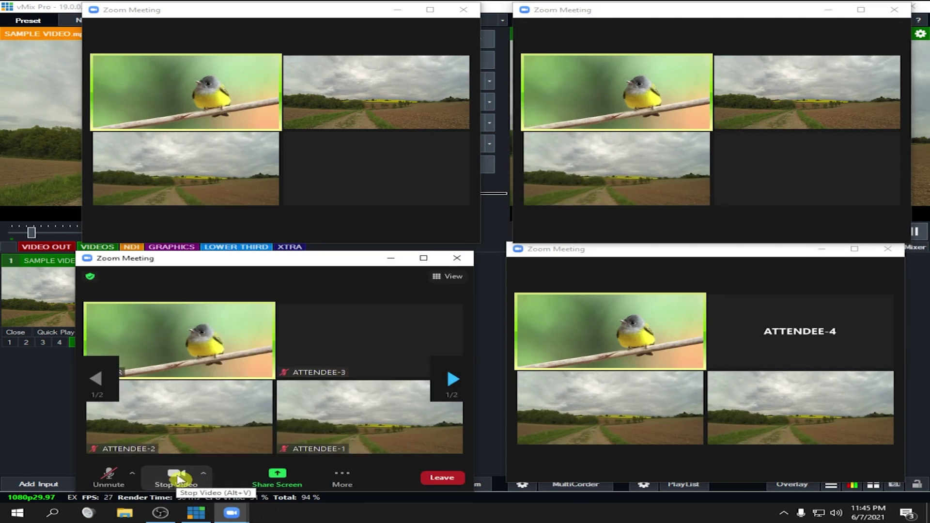
left_click(609, 465)
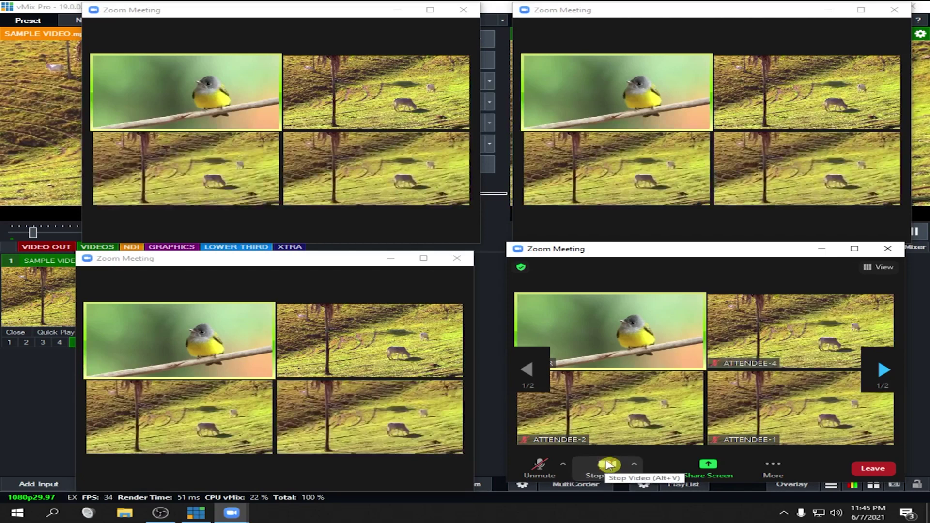